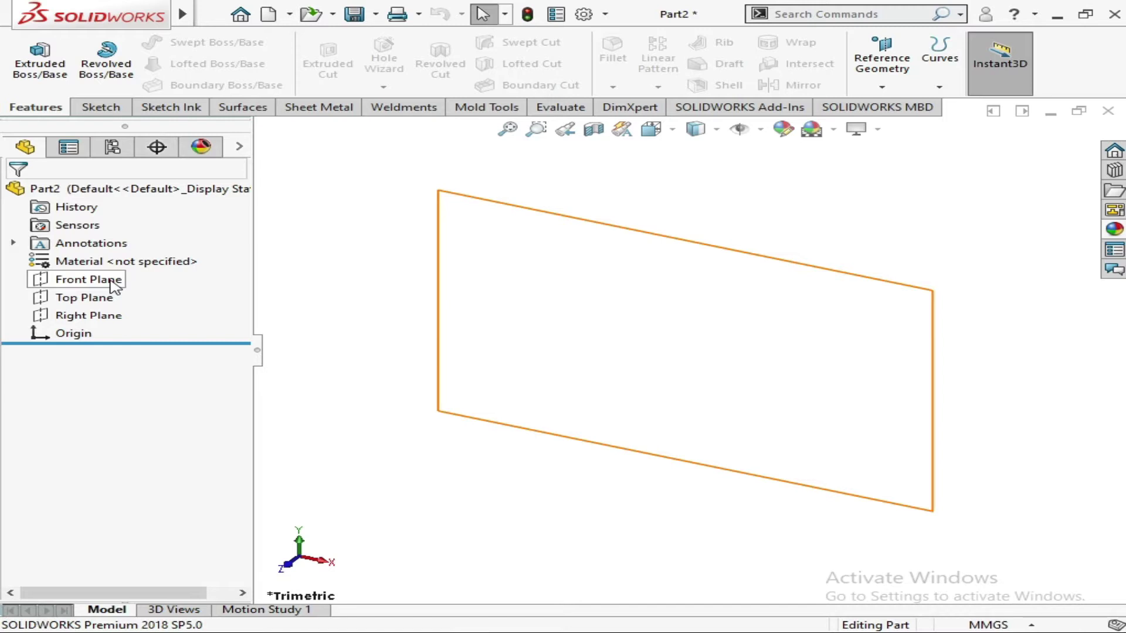
Start a sketch on the Front Plane and enlarge the plane's displayed border on all four sides
click(116, 286)
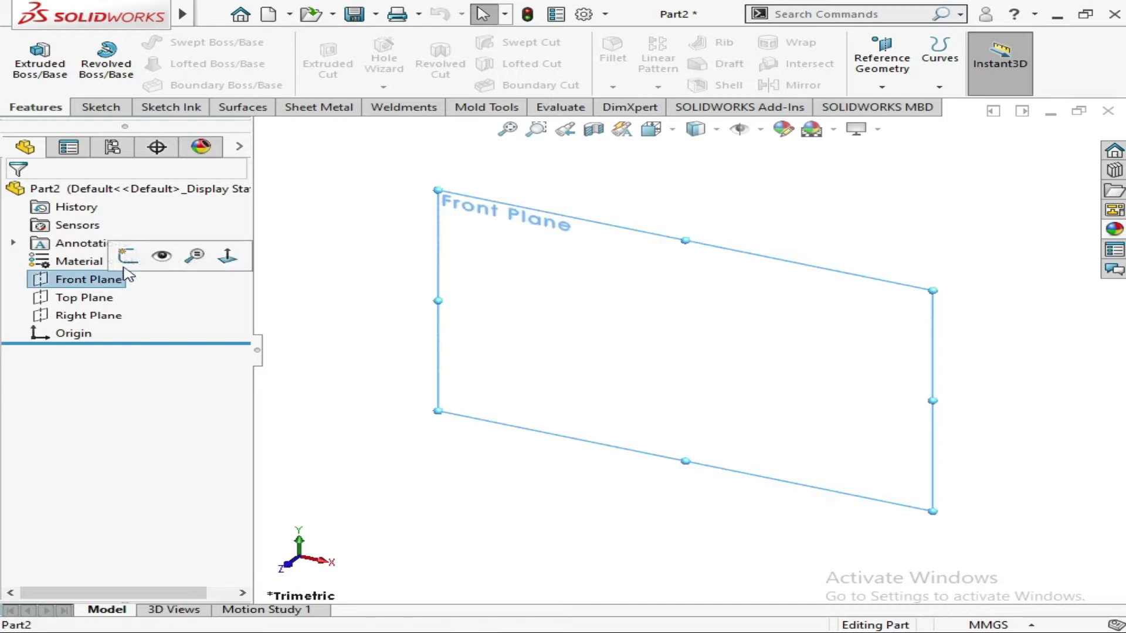
click(127, 252)
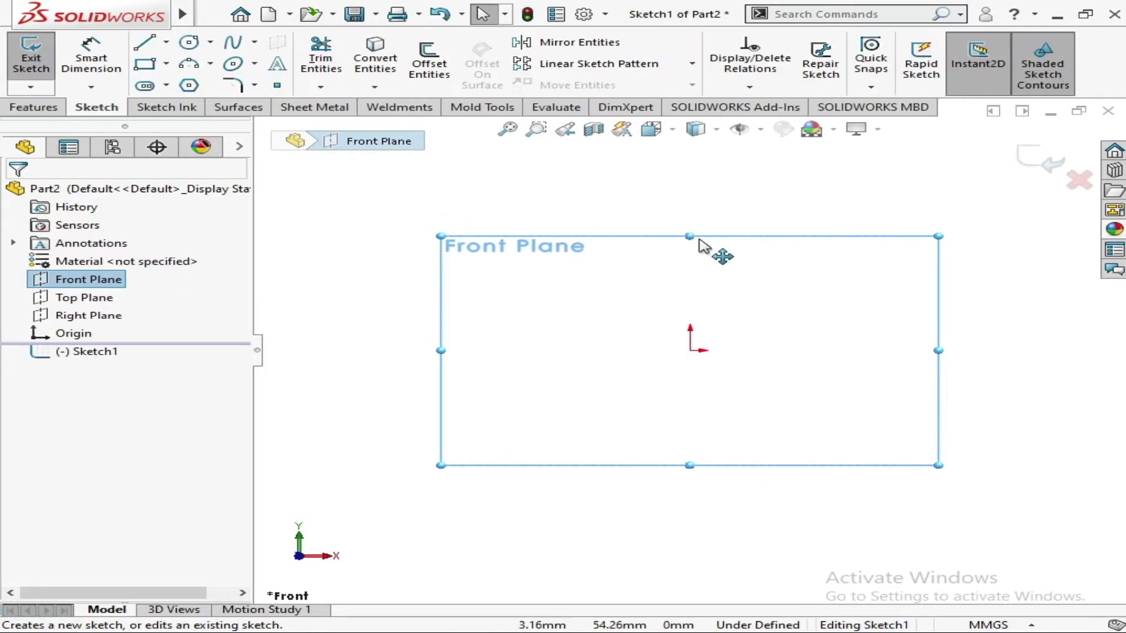
drag(690, 237, 689, 167)
drag(441, 316, 347, 315)
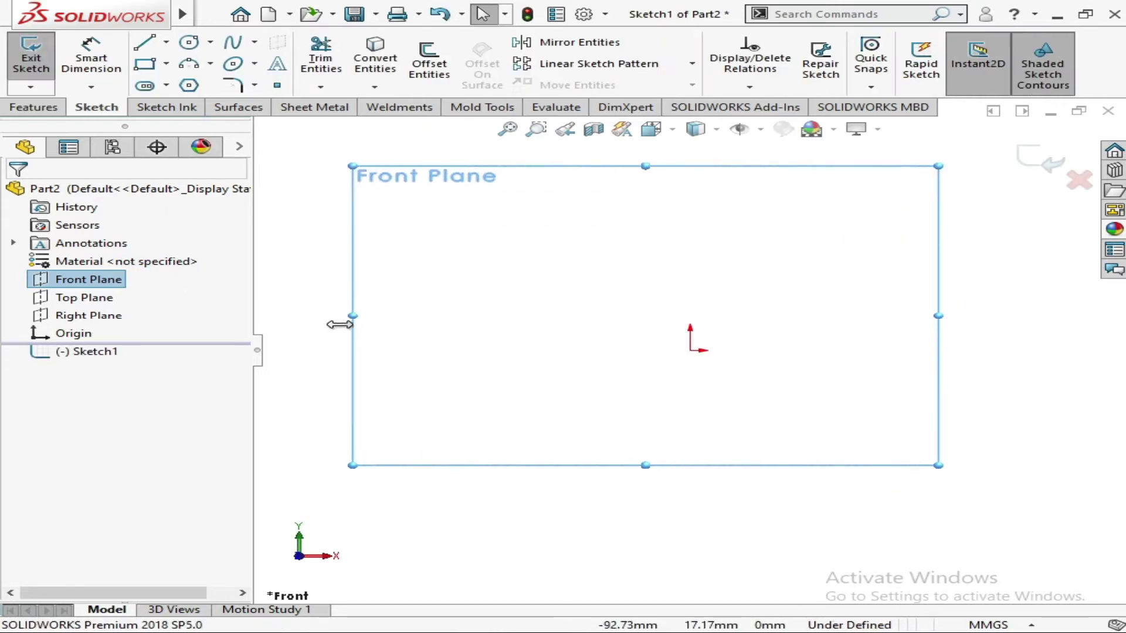
drag(643, 465, 643, 582)
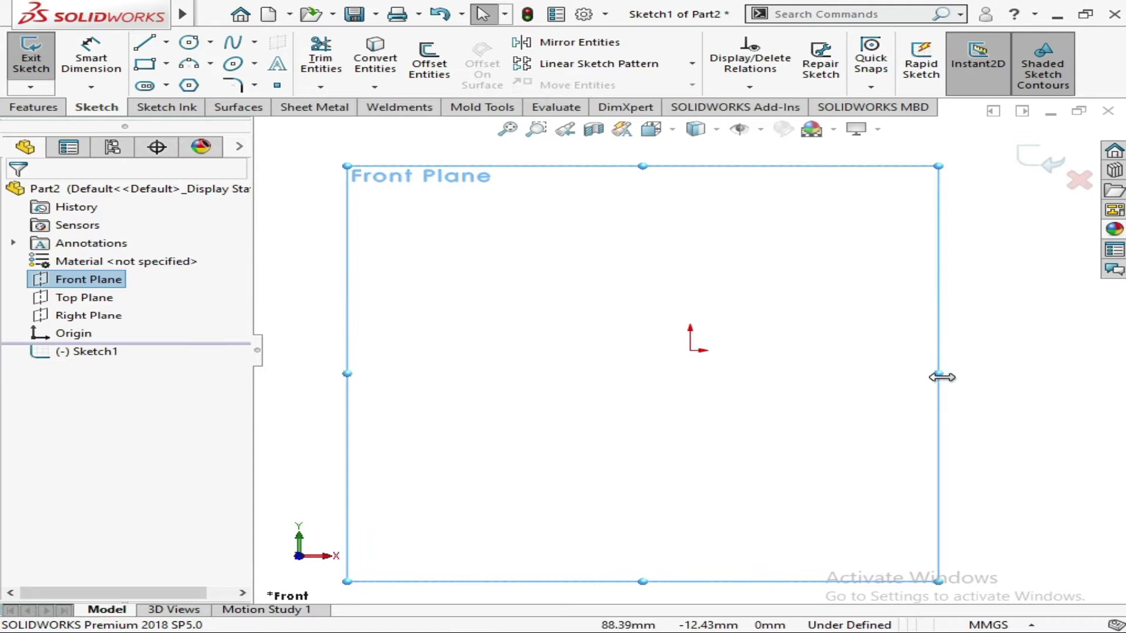
drag(939, 374, 1048, 373)
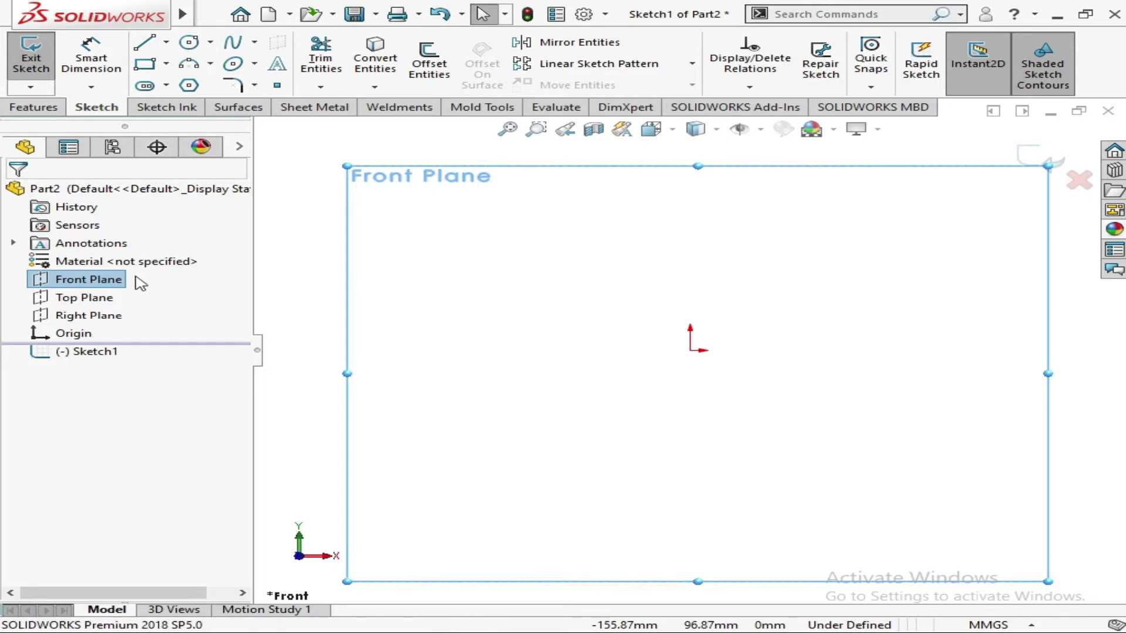
Face the view normal to the Top Plane and exit the empty Front Plane sketch
click(112, 297)
click(222, 274)
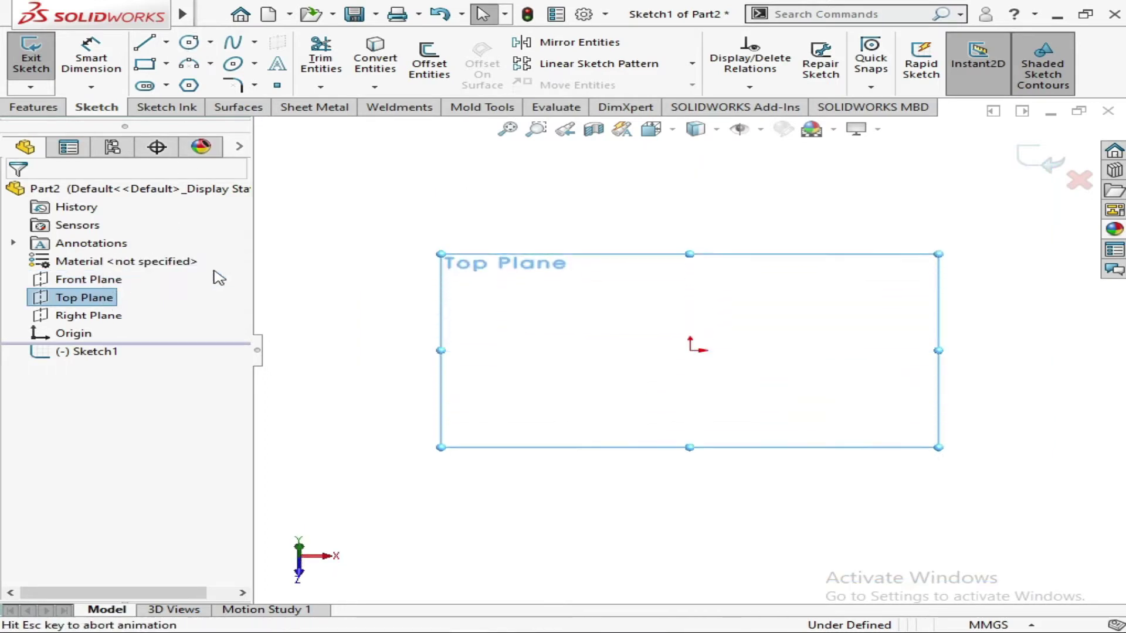
key(ctrl+8)
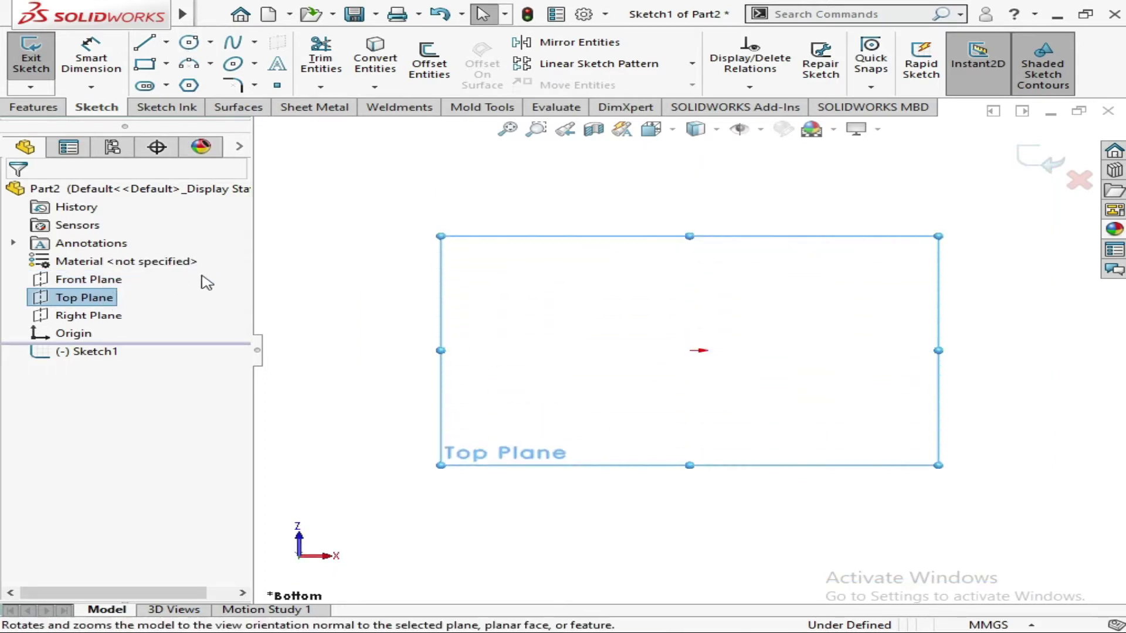
click(1035, 157)
Start a sketch on the Top Plane and draw a circle of about 41.4 mm radius centred on the origin
click(94, 299)
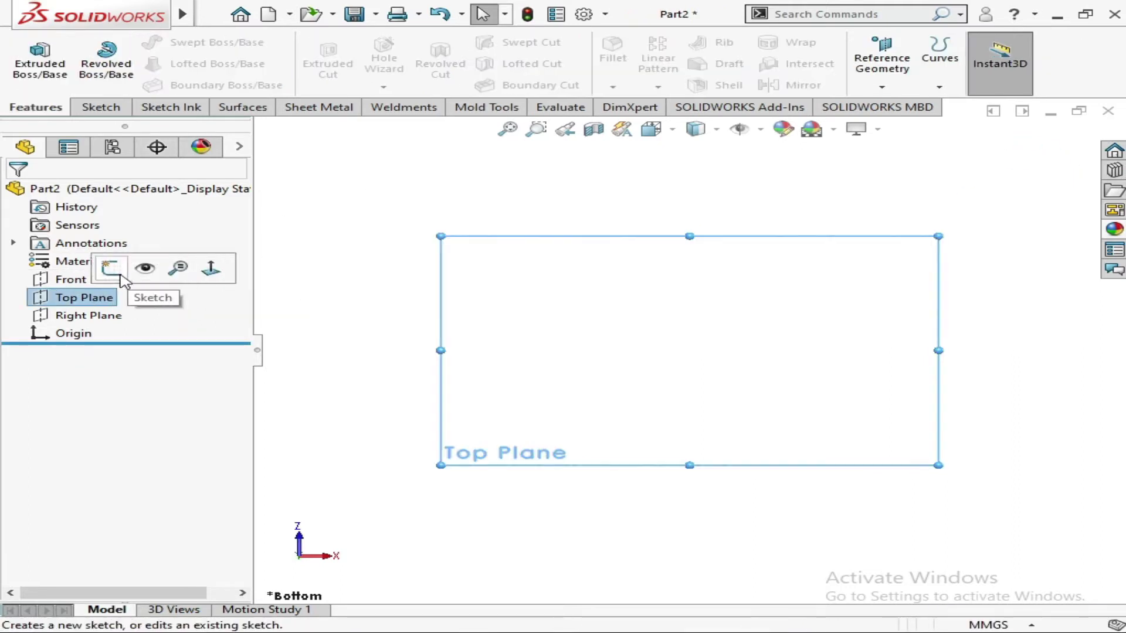
click(74, 267)
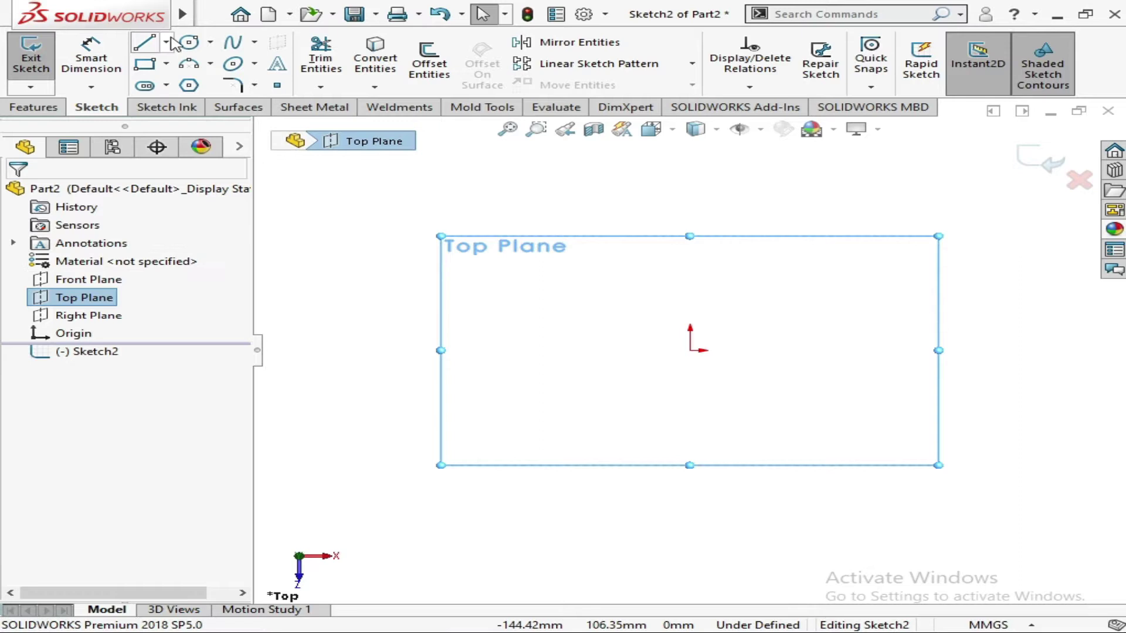
click(189, 43)
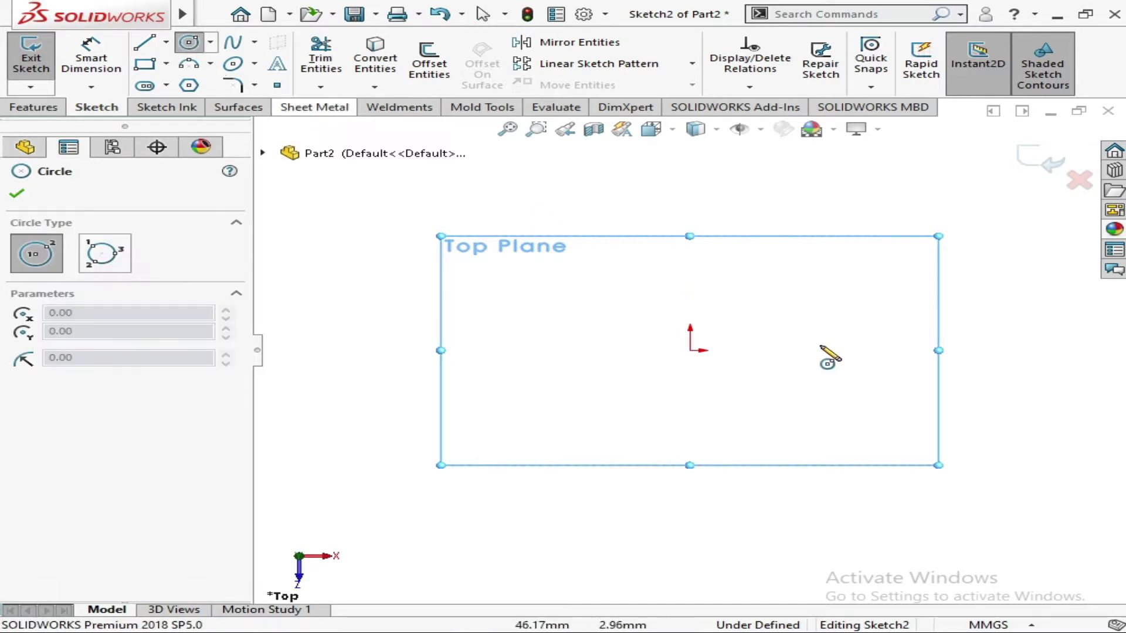
click(690, 350)
click(800, 329)
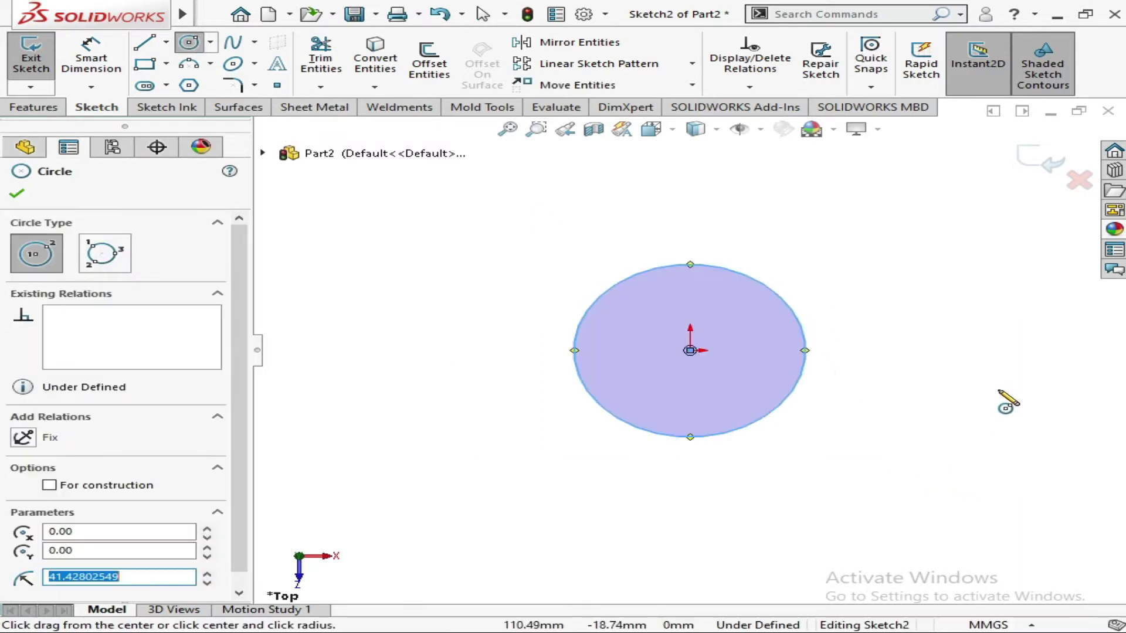
Add a diameter dimension to the circle and set it to 4 in
right_drag(1006, 402, 993, 251)
click(805, 361)
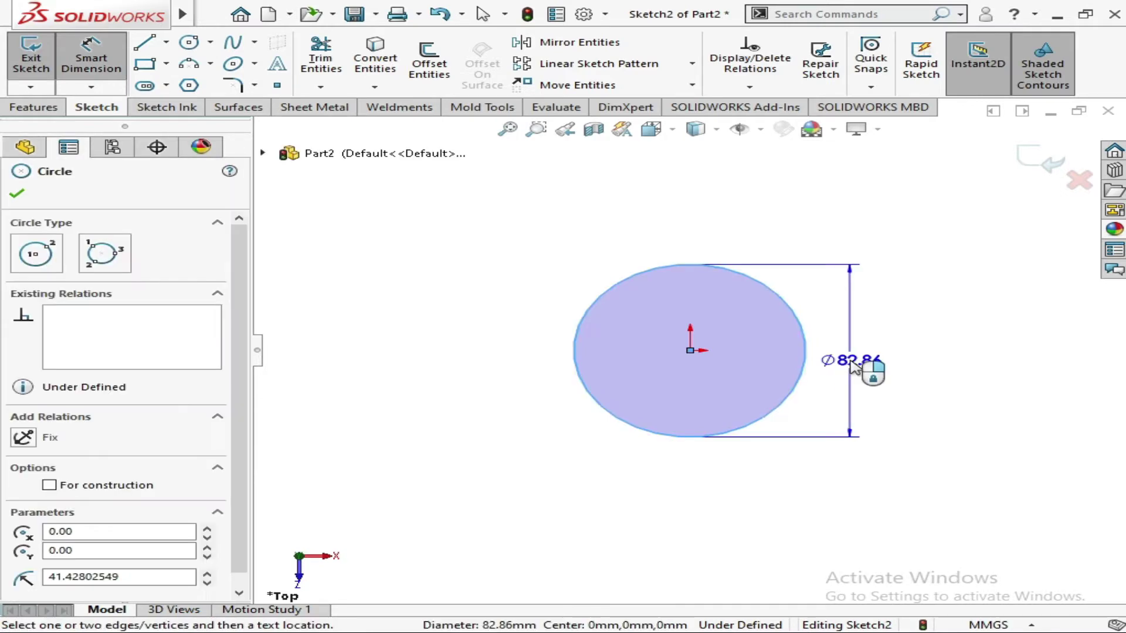
click(853, 368)
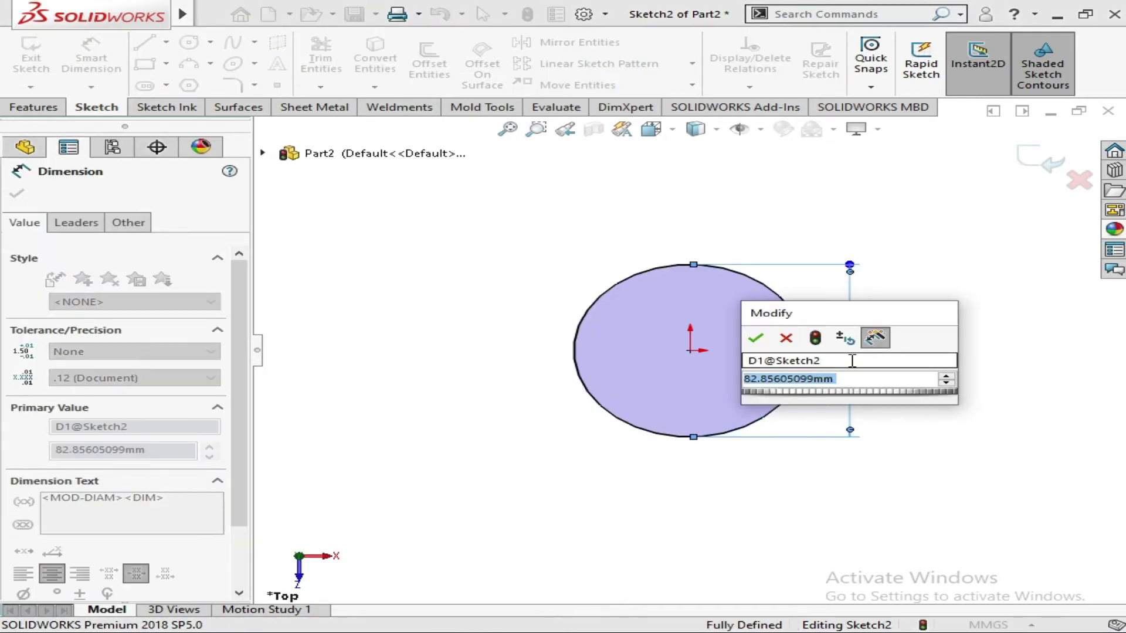
text(4in)
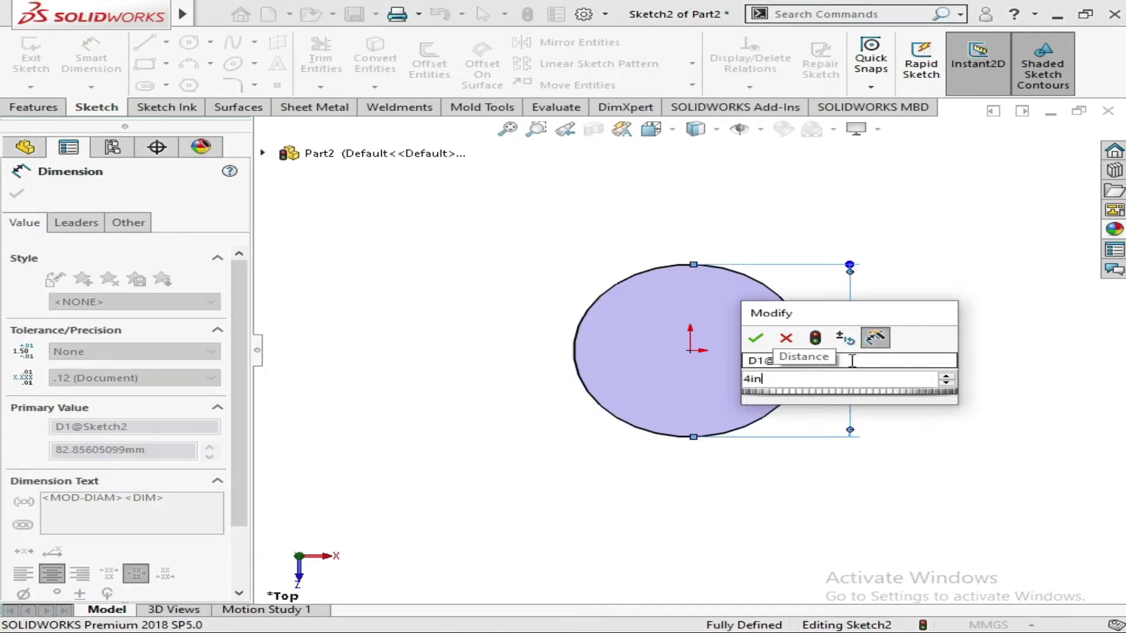
key(Return)
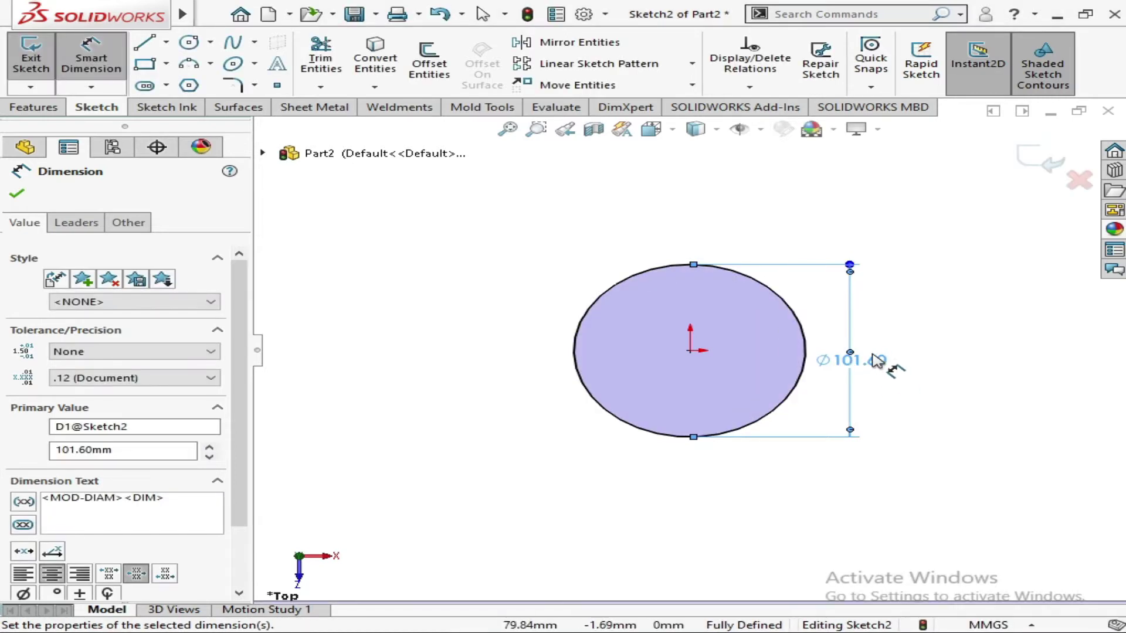
Set the circle's diameter dimension to 100 mm
click(874, 361)
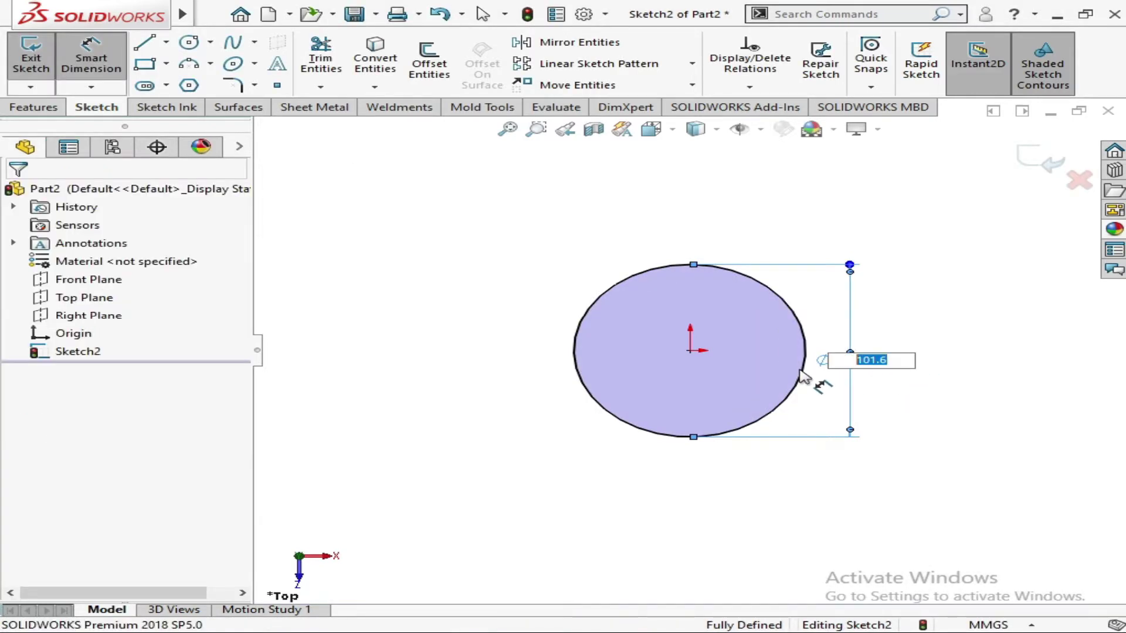
text(100)
key(Return)
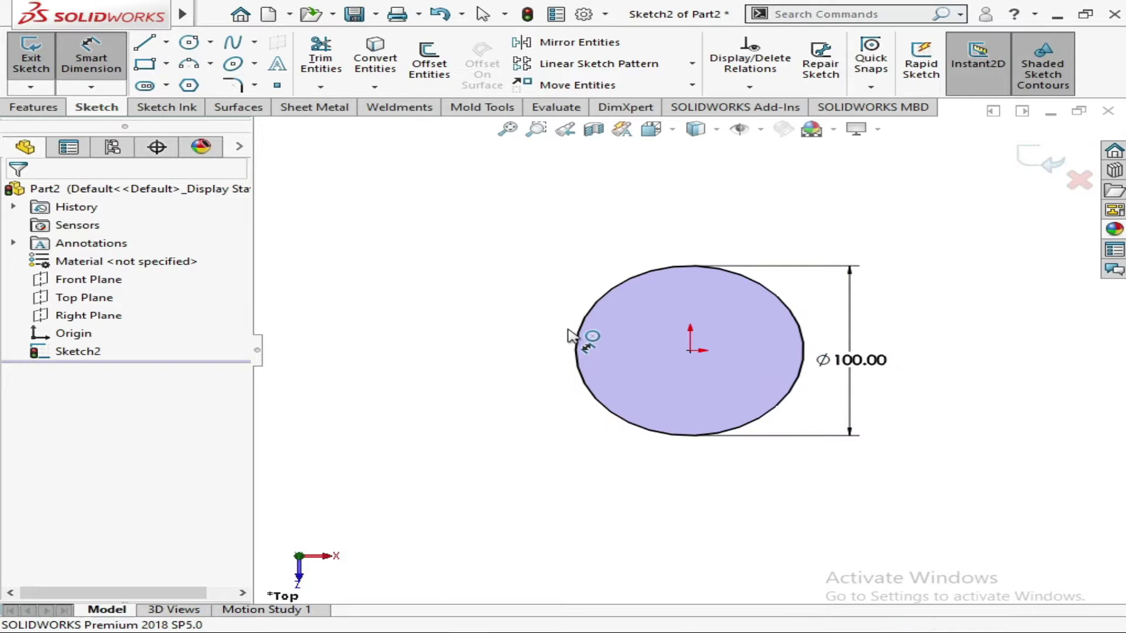
Extrude the circle as a boss in the reversed direction, below the Top Plane, to a blind depth of 100 mm
click(24, 109)
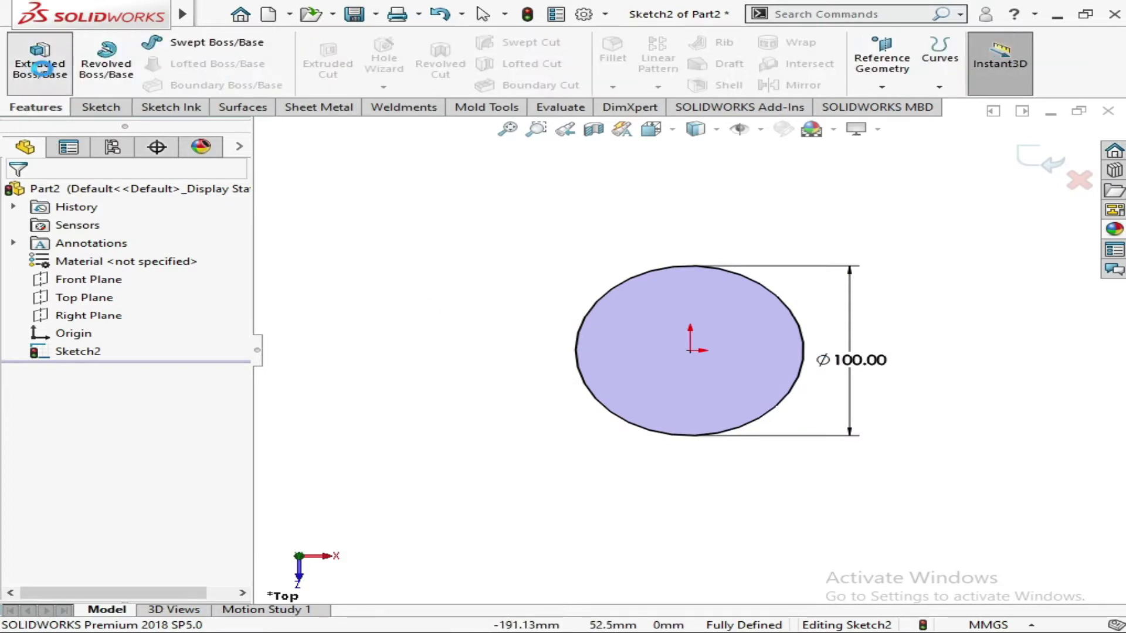
click(40, 59)
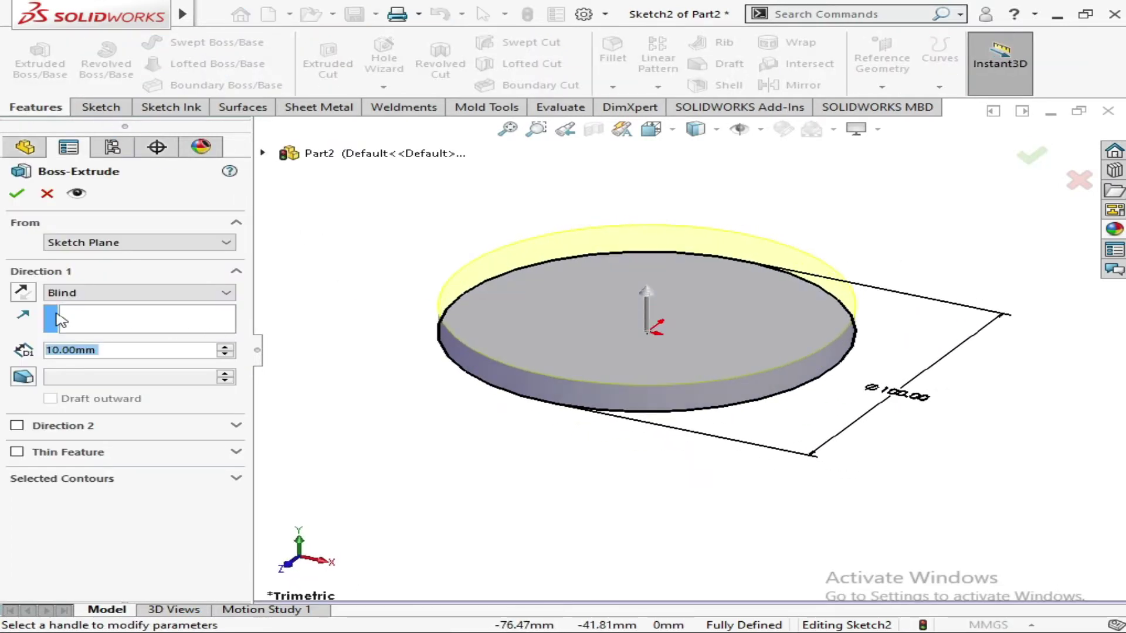
click(23, 291)
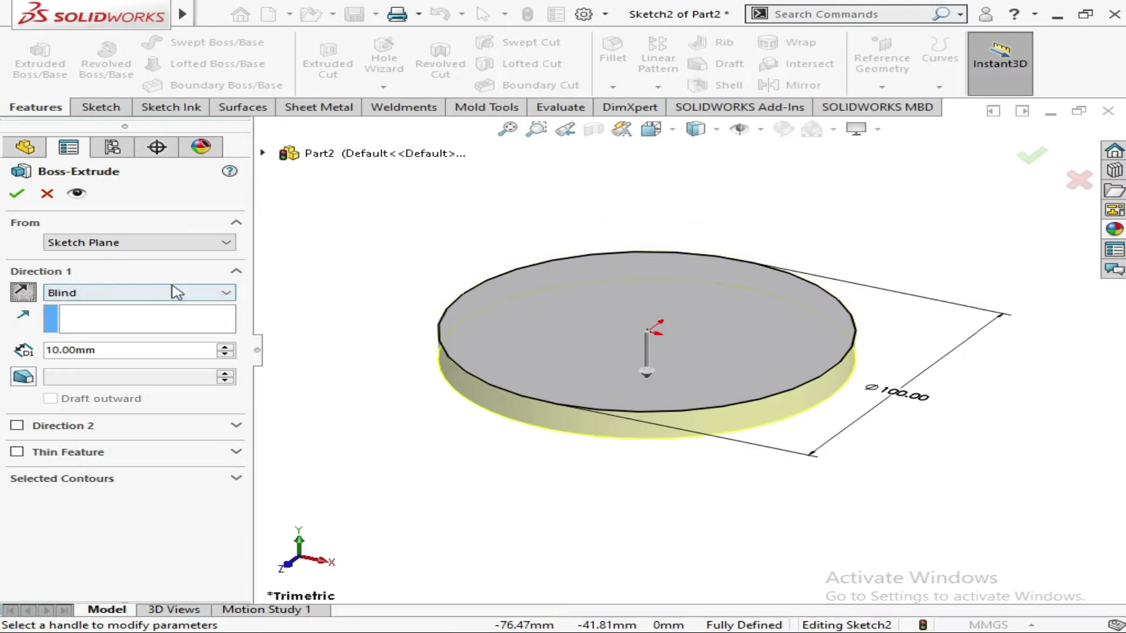
click(226, 347)
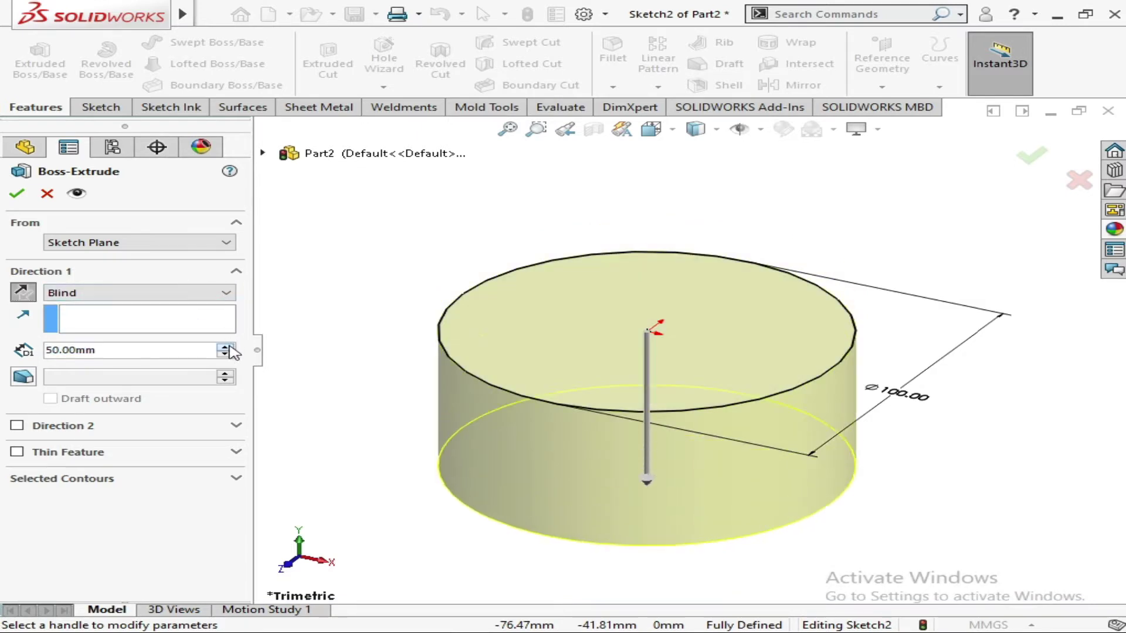
click(225, 354)
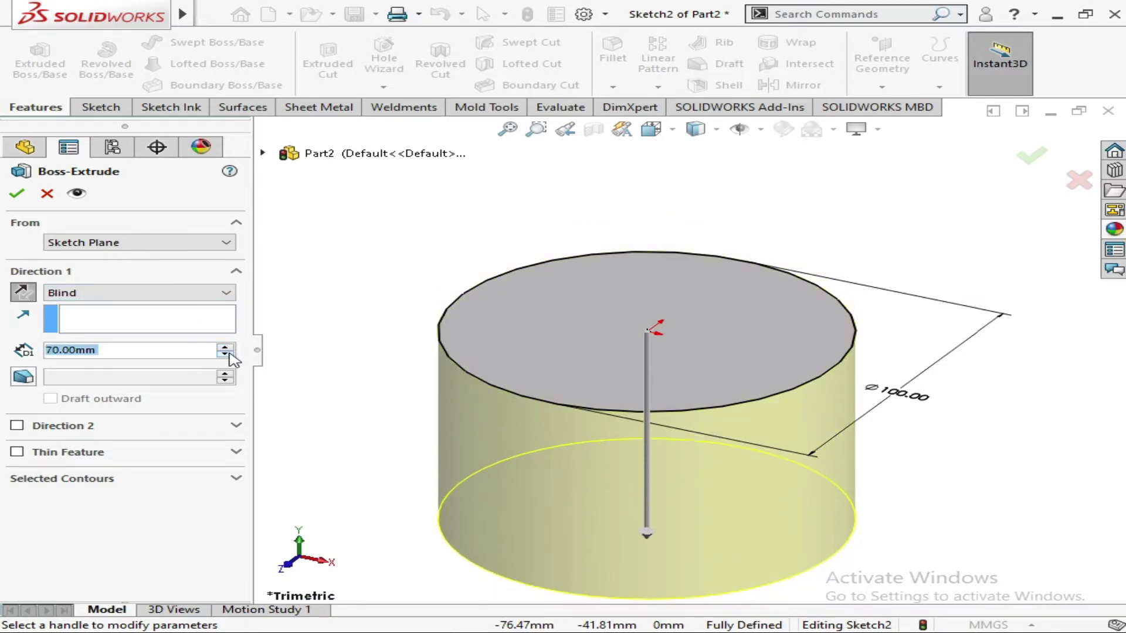
click(224, 346)
click(225, 346)
click(225, 346)
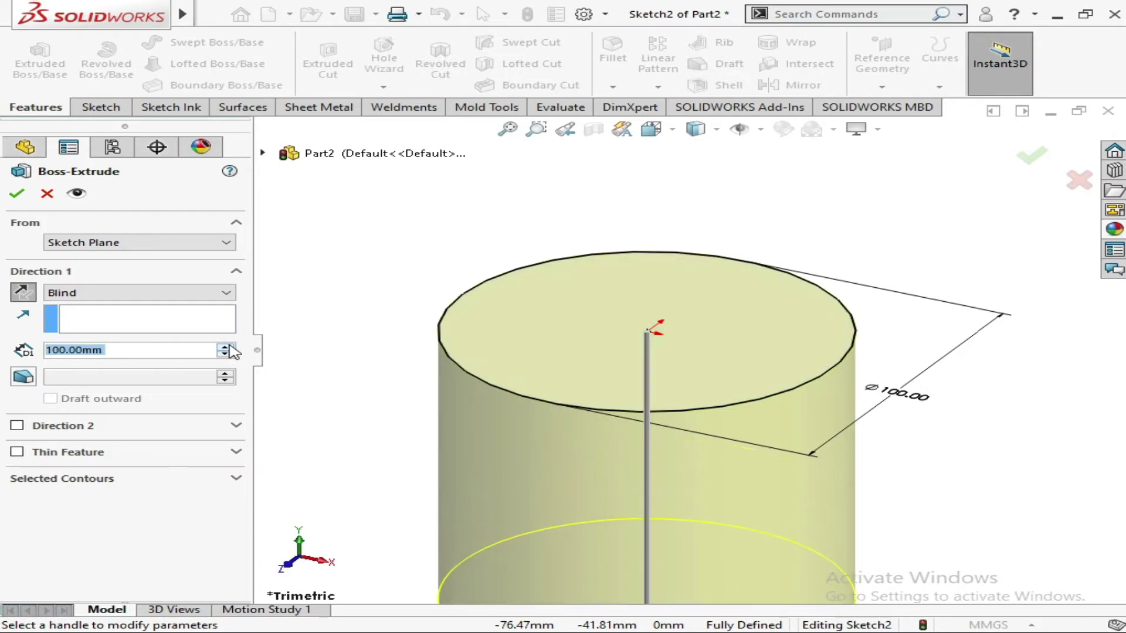
click(17, 193)
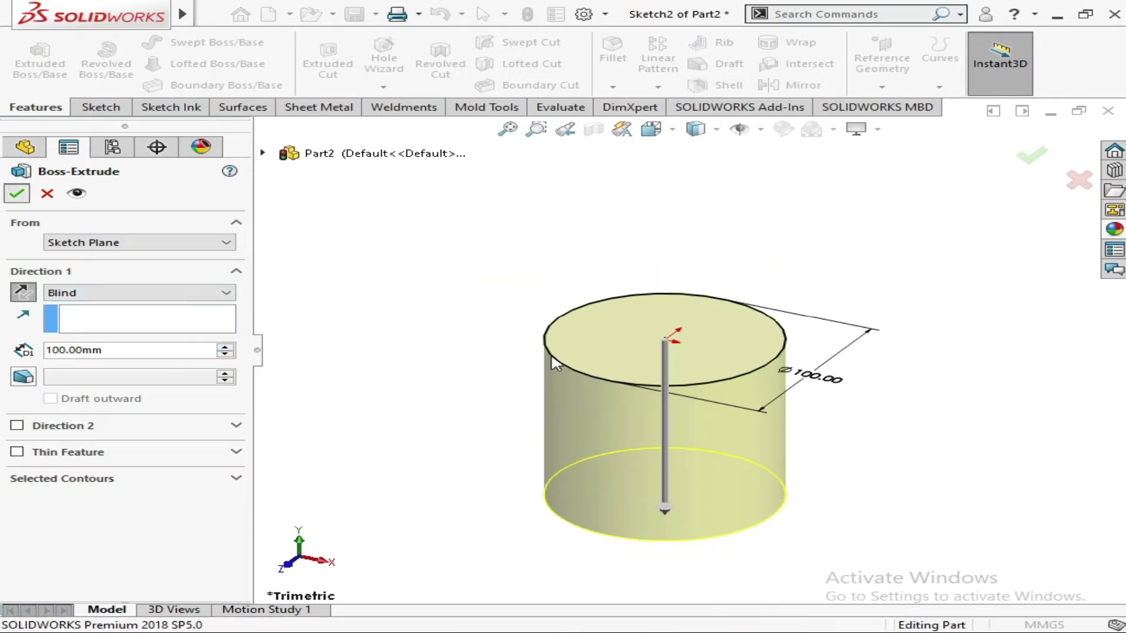
Try to convert the circular edge of the cylinder's top face into sketch entities without an open sketch
click(643, 359)
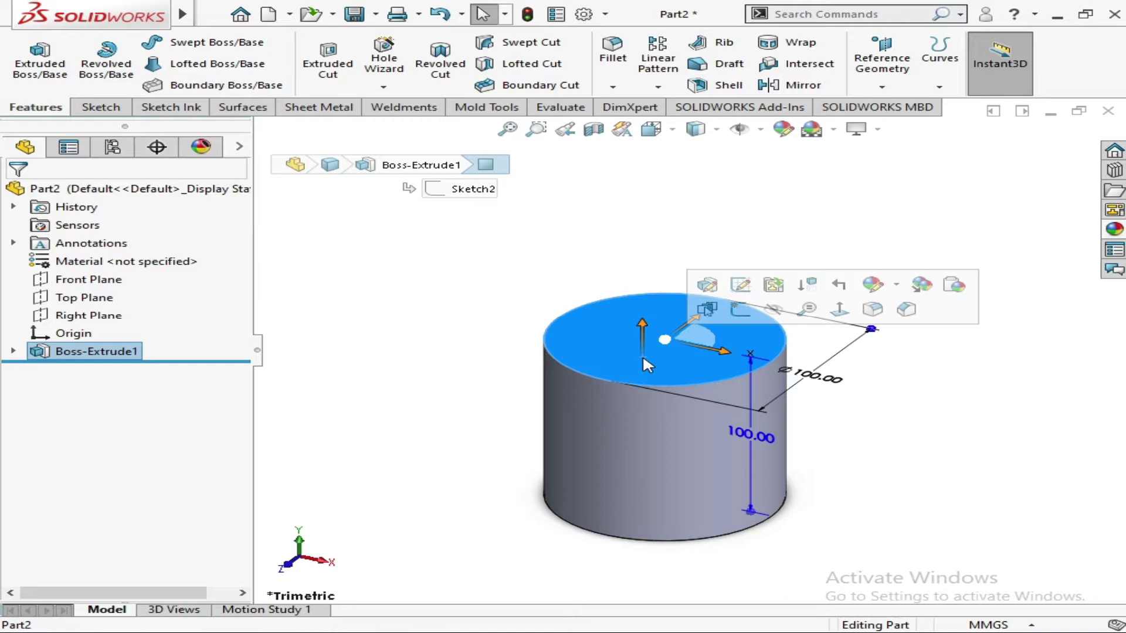
key(ctrl+8)
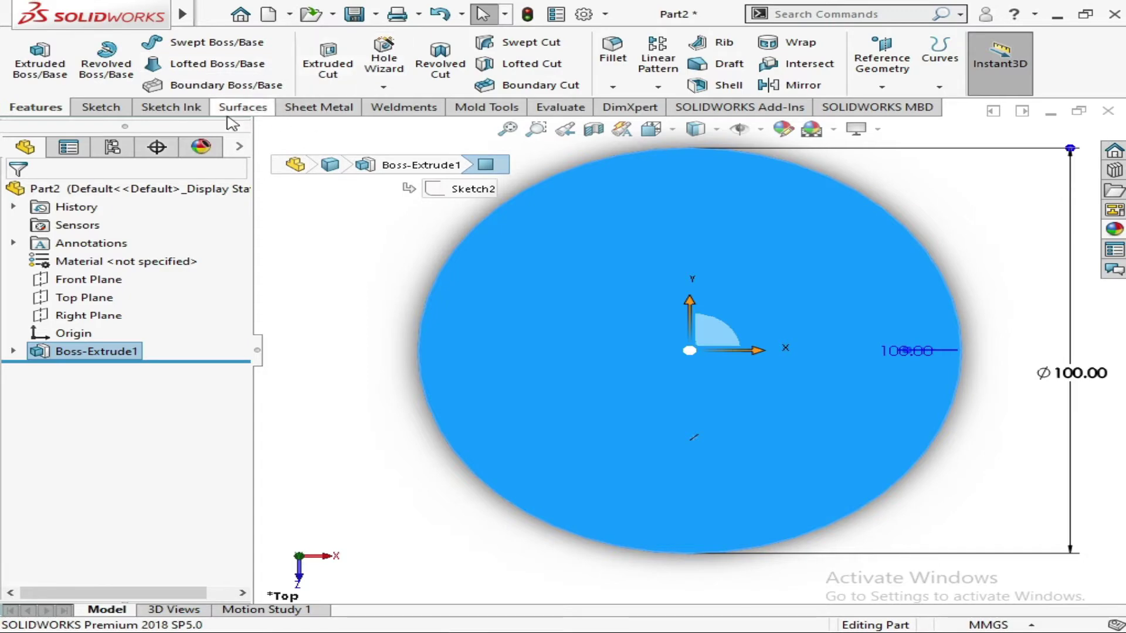
click(125, 110)
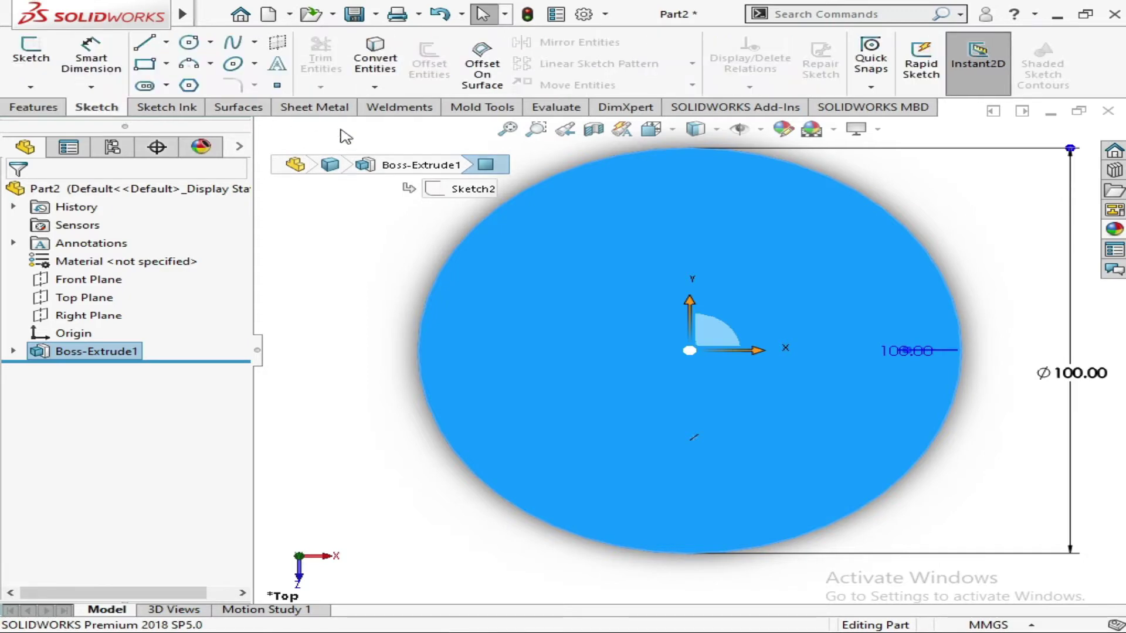
click(378, 335)
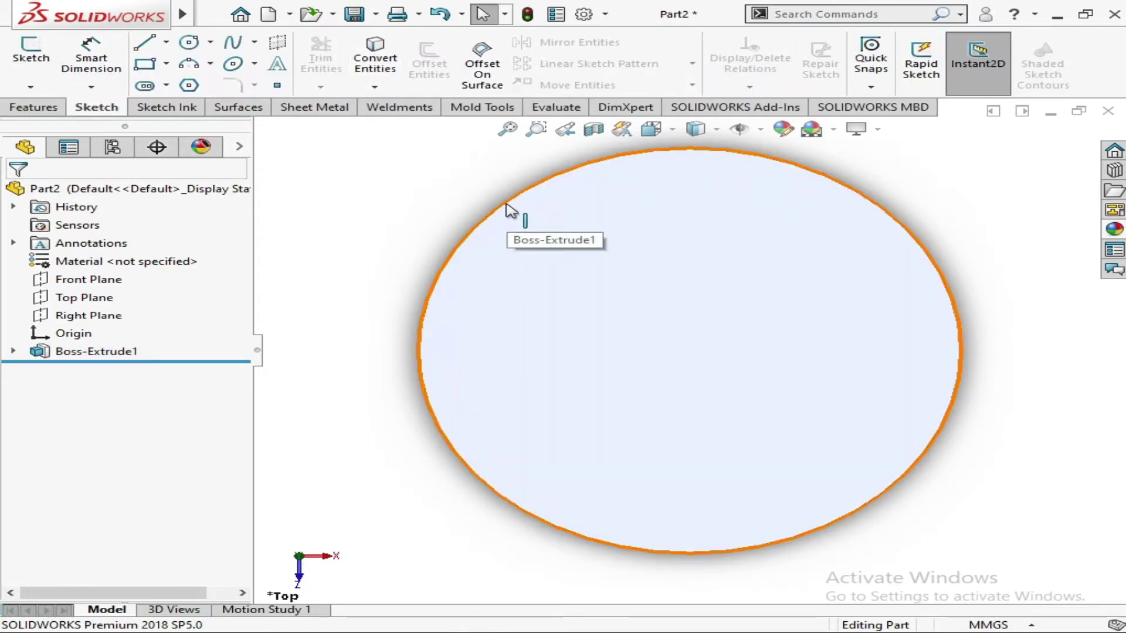
click(506, 206)
click(375, 70)
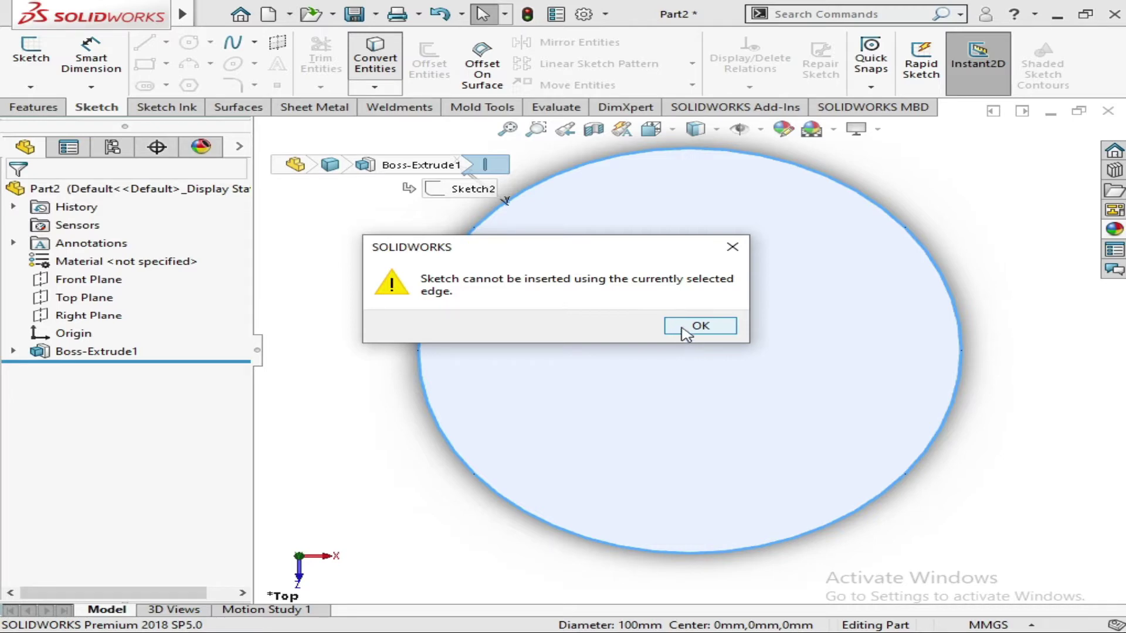
click(699, 326)
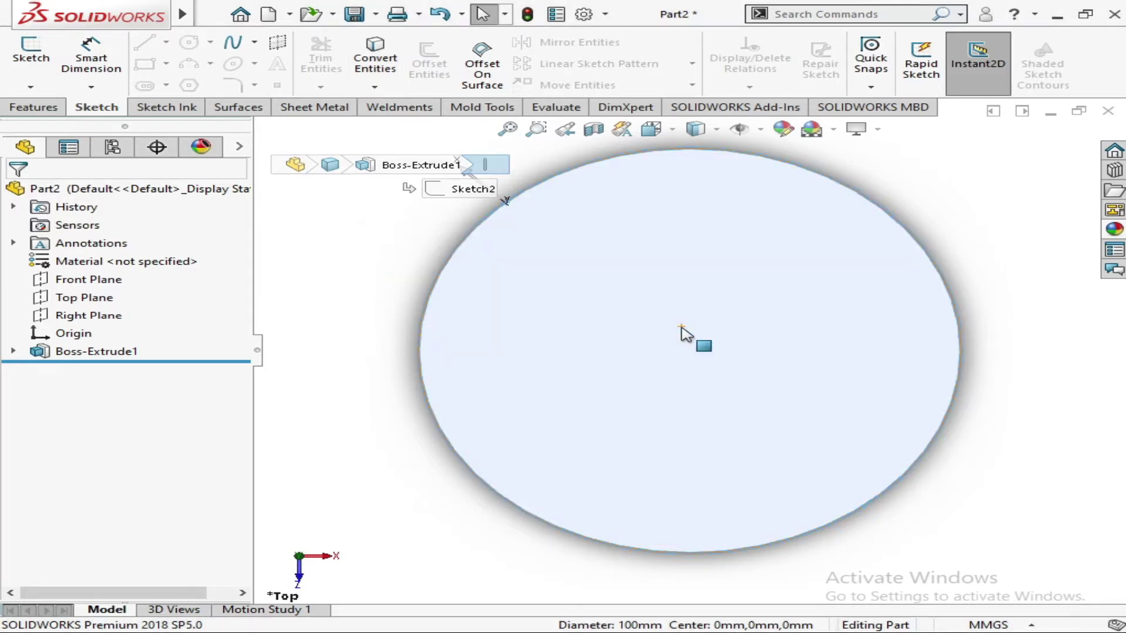
click(397, 253)
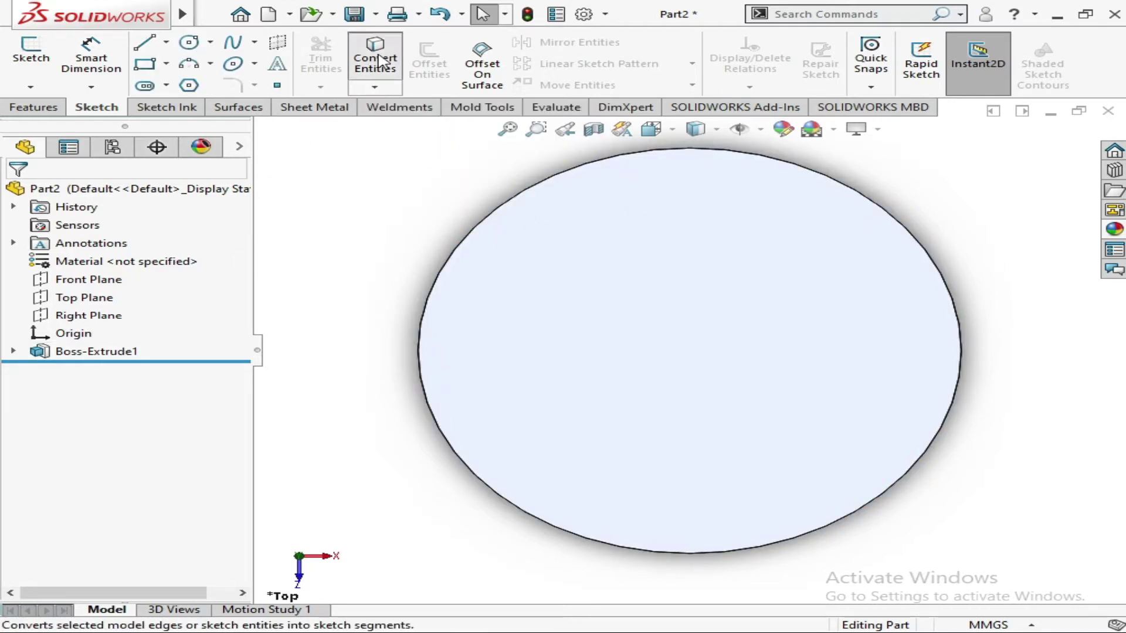
click(561, 172)
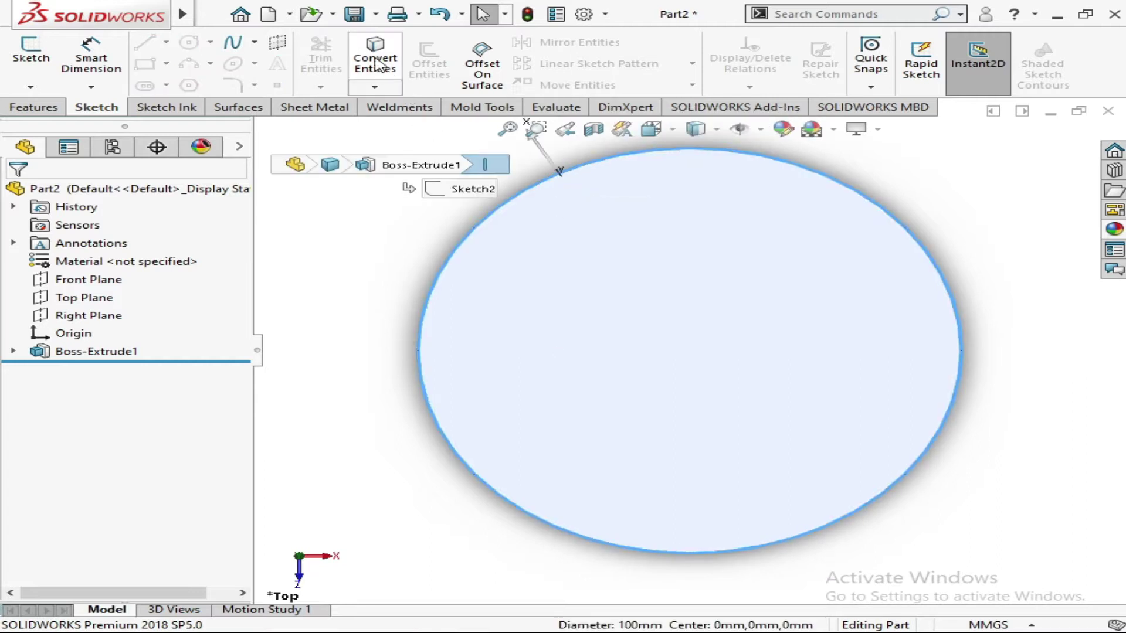
click(376, 66)
click(695, 326)
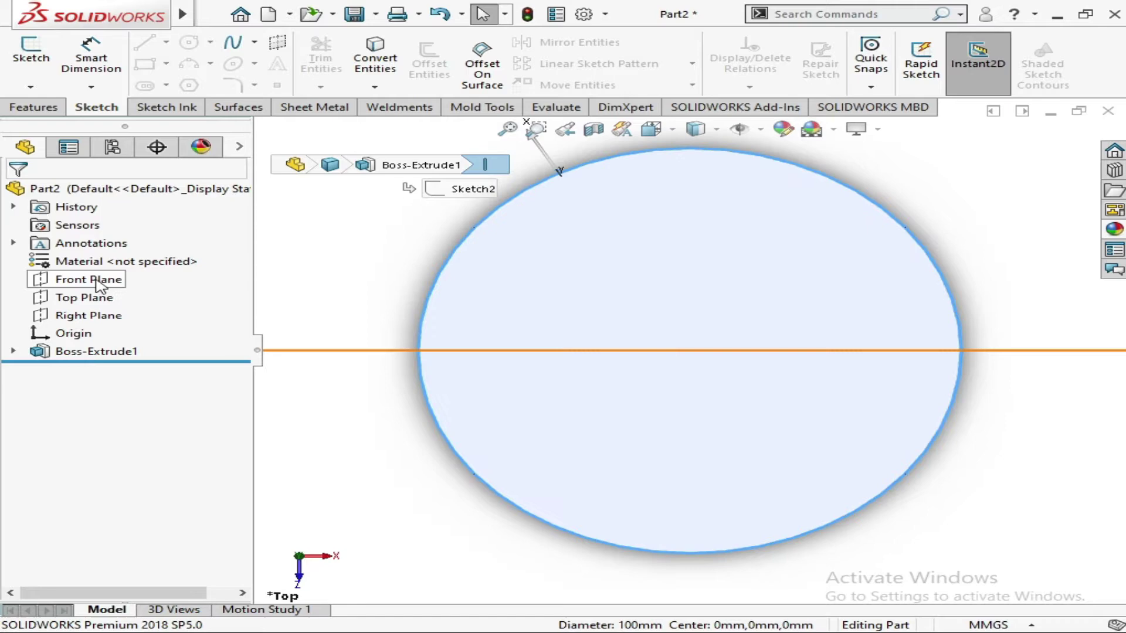
Sketch a circle on the Top Plane, centred on the origin and matching the cylinder's 100 mm diameter edge
click(85, 297)
click(117, 279)
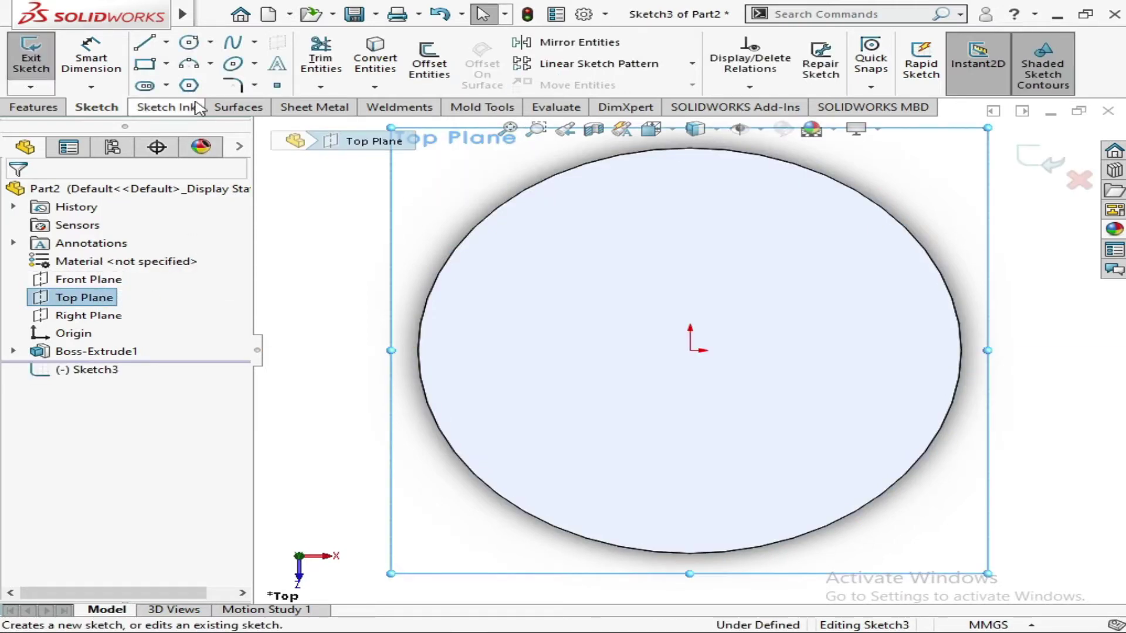
click(188, 42)
click(691, 351)
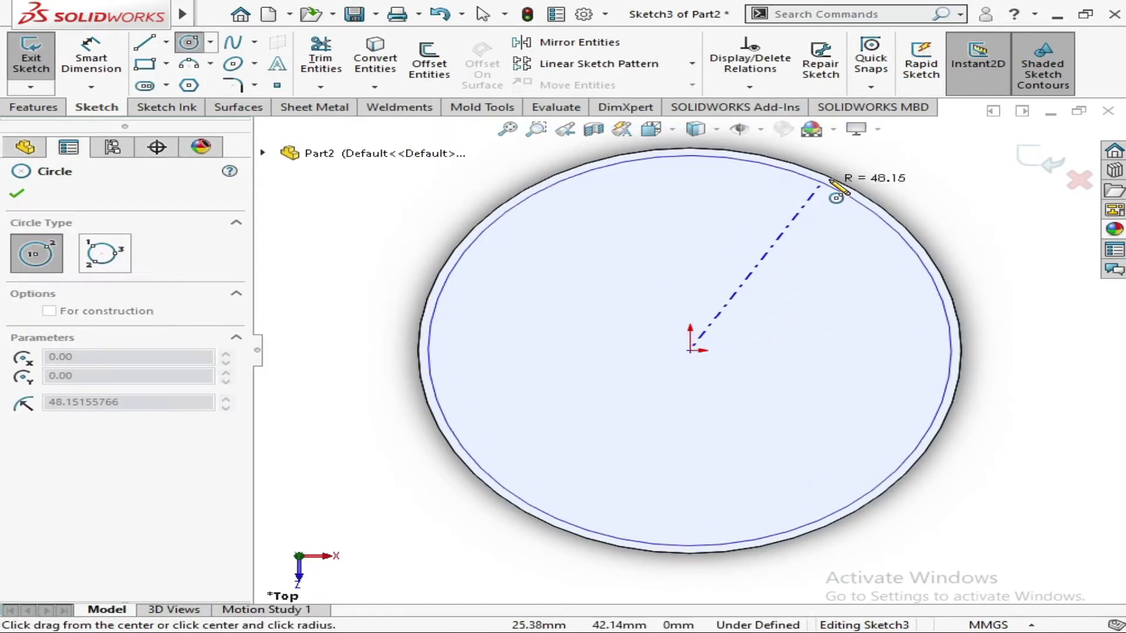
click(818, 183)
click(13, 197)
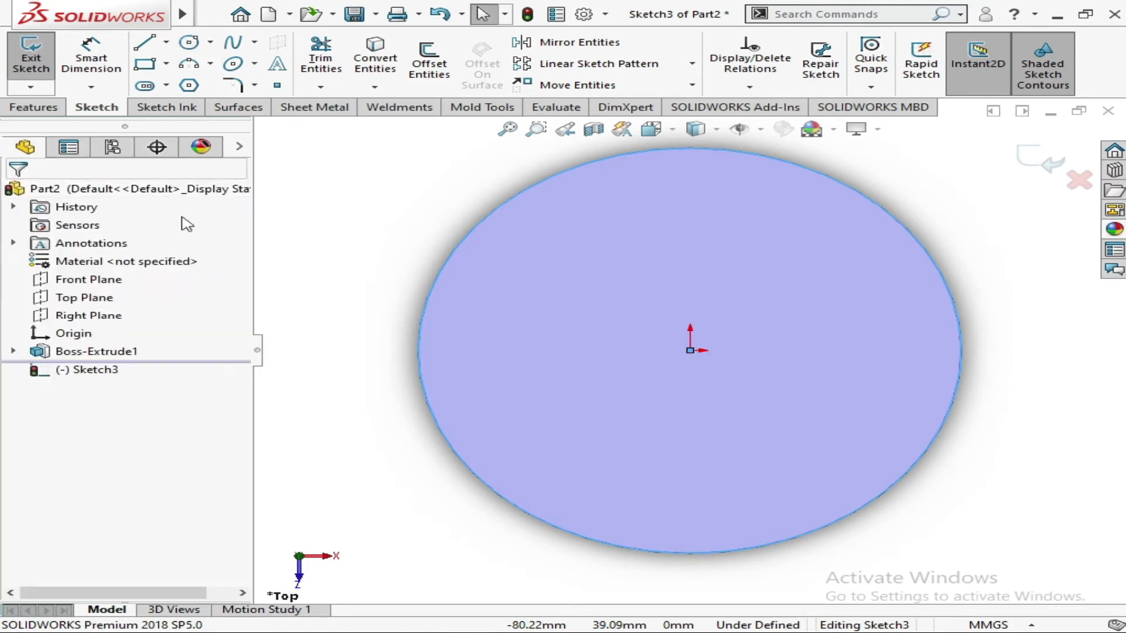
Extrude the new circle upward as a separate boss with a blind depth of 200 mm and Merge result turned off
click(35, 107)
click(38, 69)
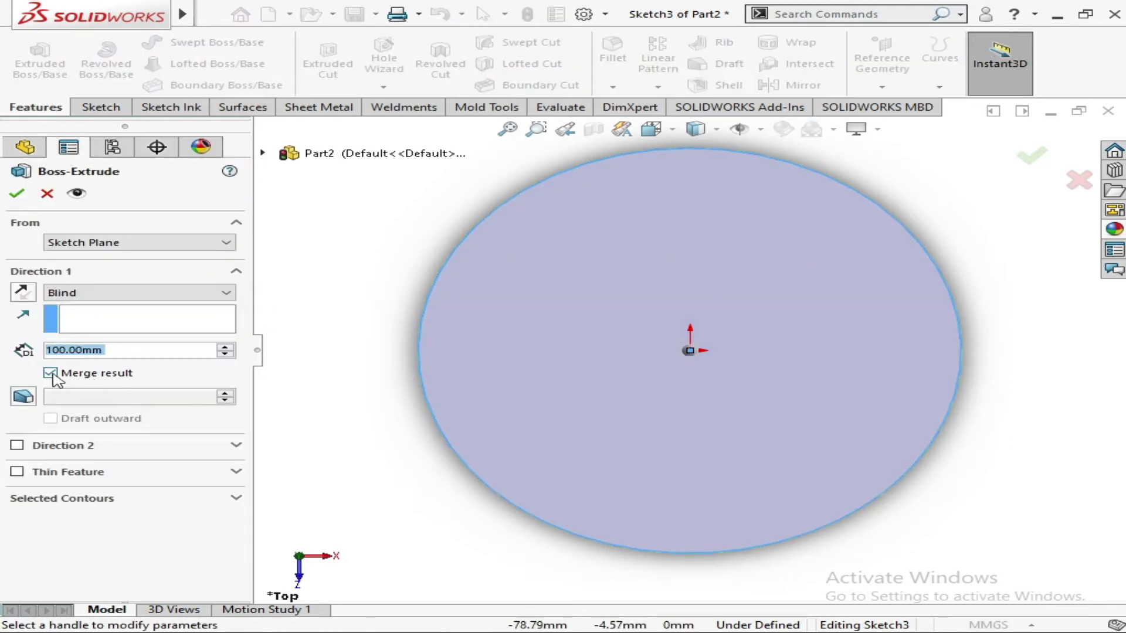
click(51, 374)
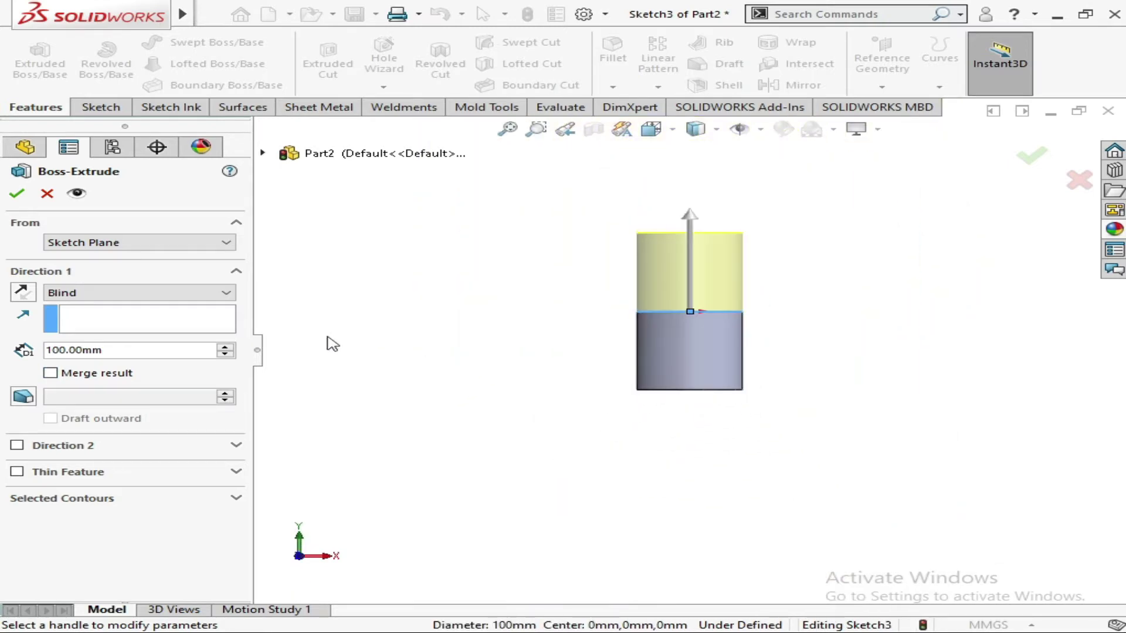
click(225, 348)
click(226, 347)
click(226, 348)
click(225, 347)
click(226, 347)
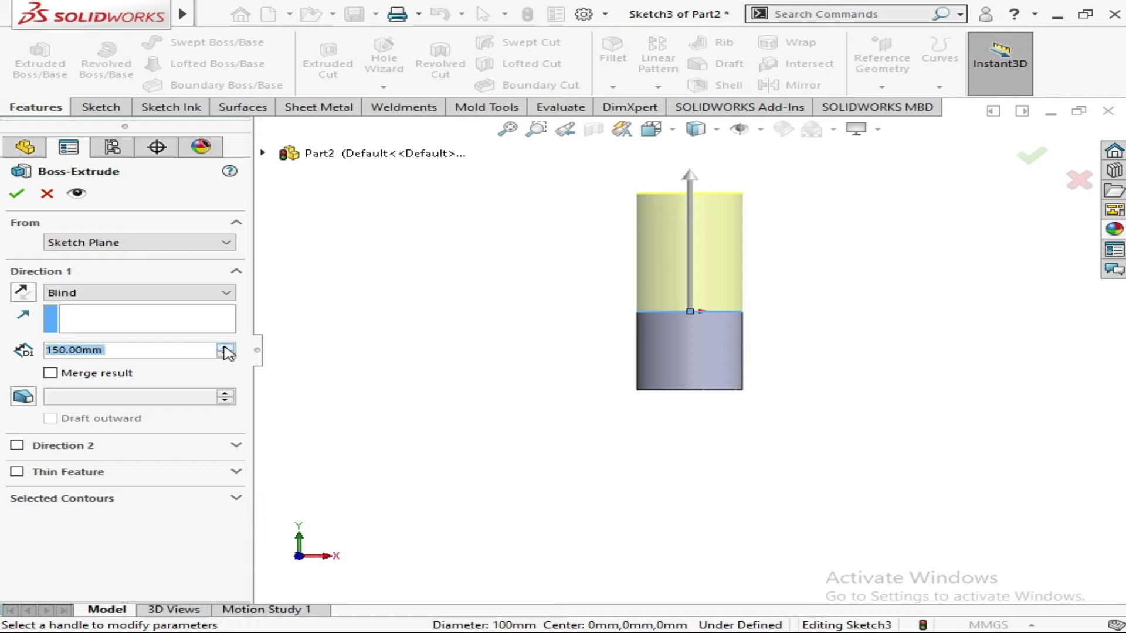
click(225, 347)
click(225, 347)
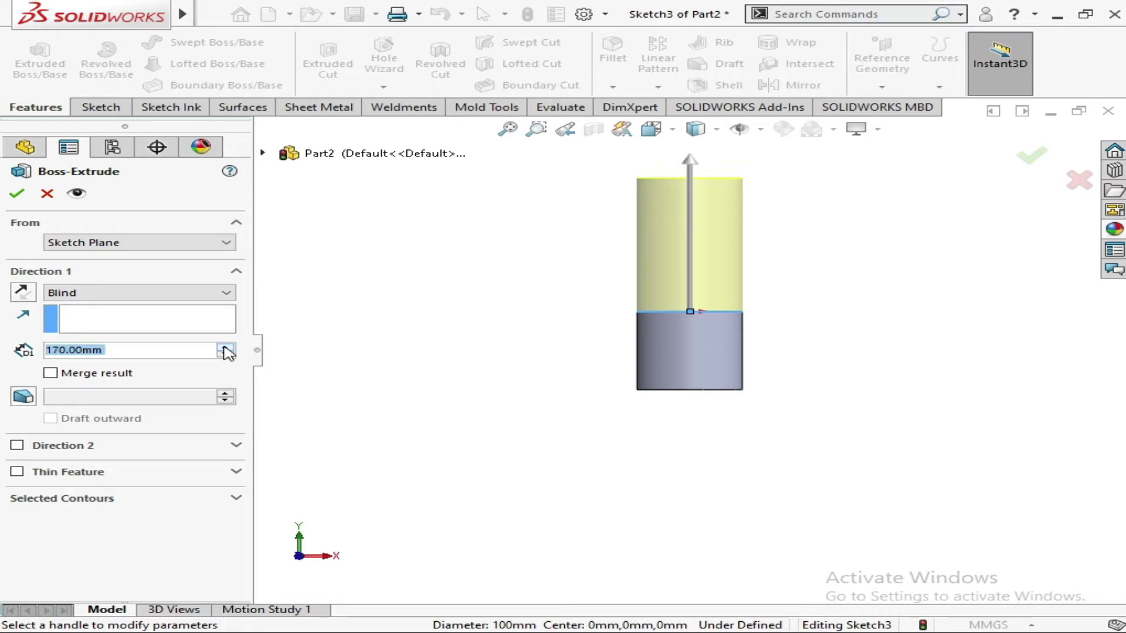
click(225, 347)
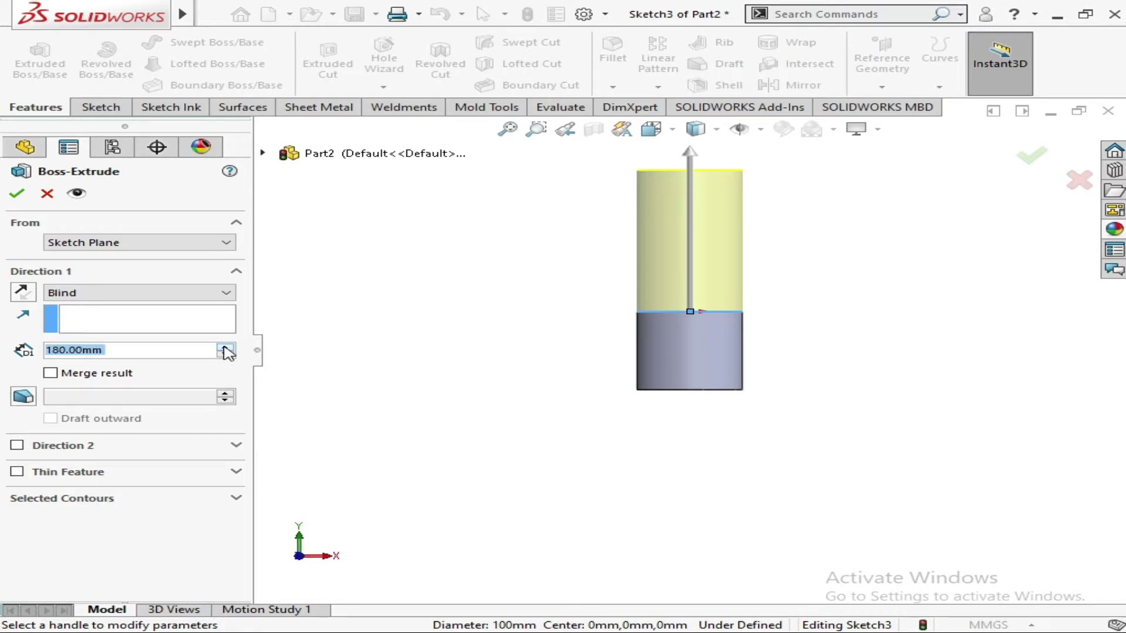
click(225, 347)
click(225, 347)
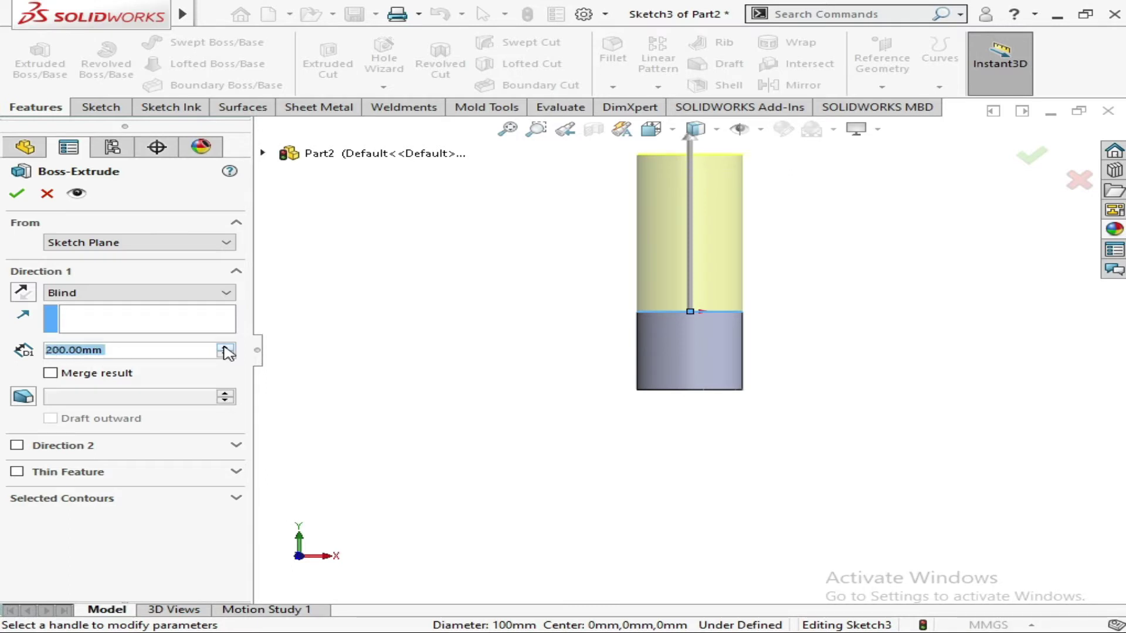
click(16, 195)
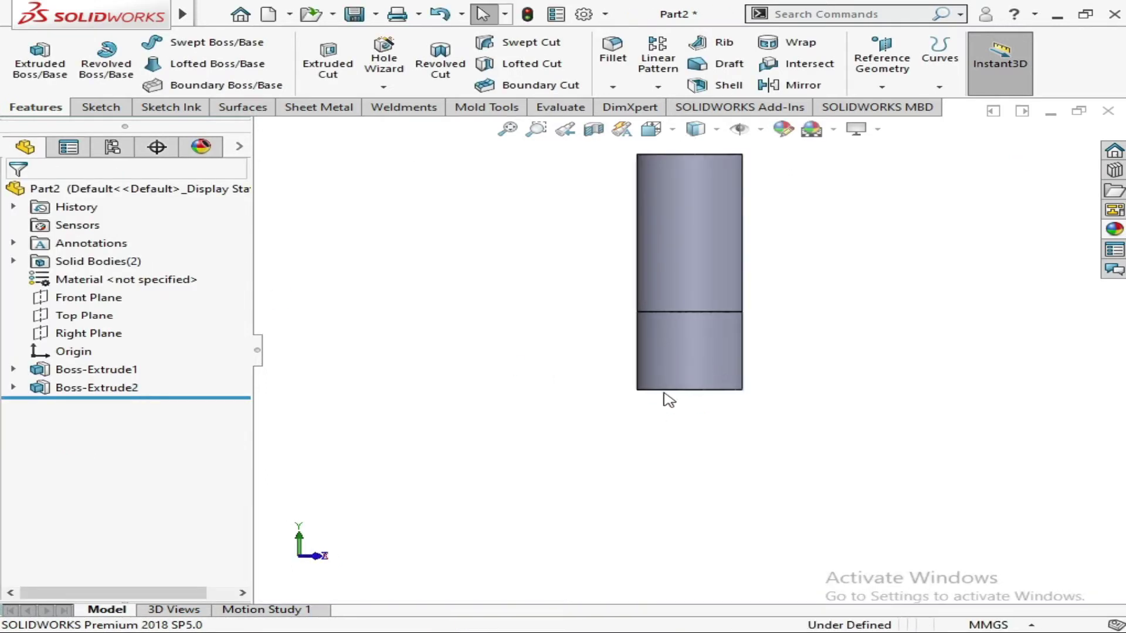
Look through the appearance library's categories, including Plastic, Glass, Scenes and Miscellaneous, for a finish for the cylinders
scroll(697, 315, down, 3)
middle_drag(696, 315, 693, 314)
scroll(695, 329, up, 3)
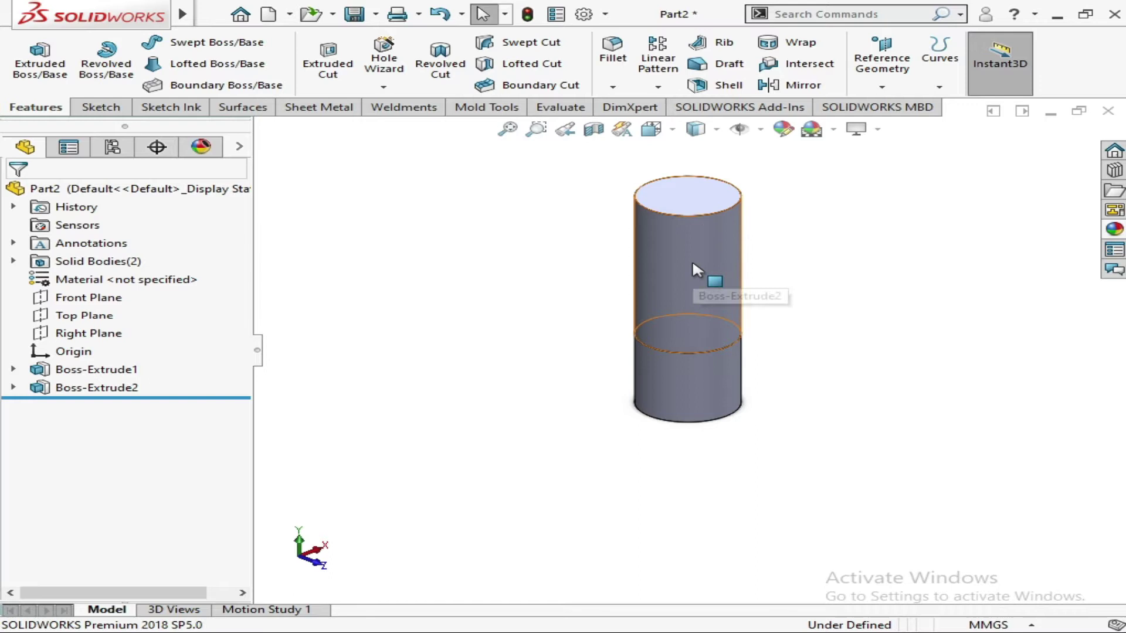
click(1114, 230)
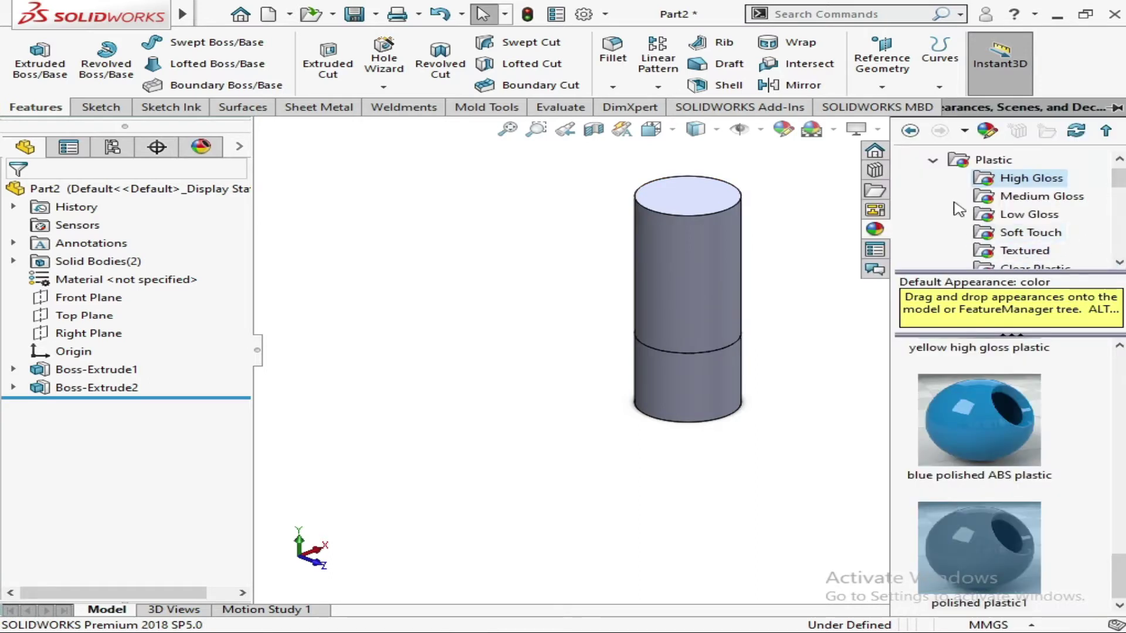
click(938, 161)
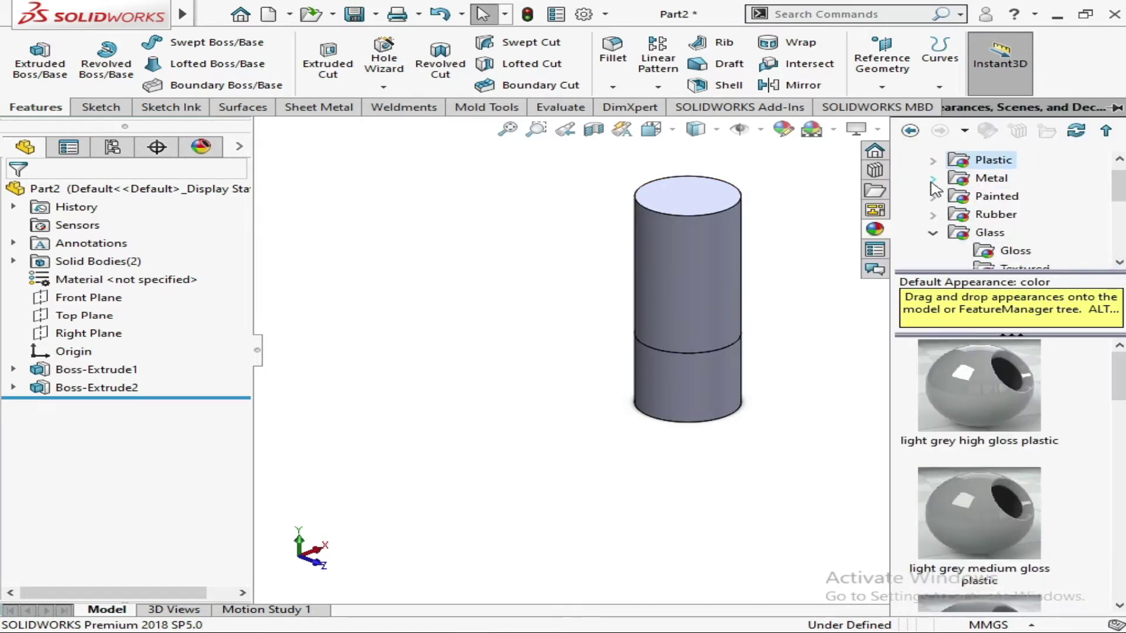
click(933, 233)
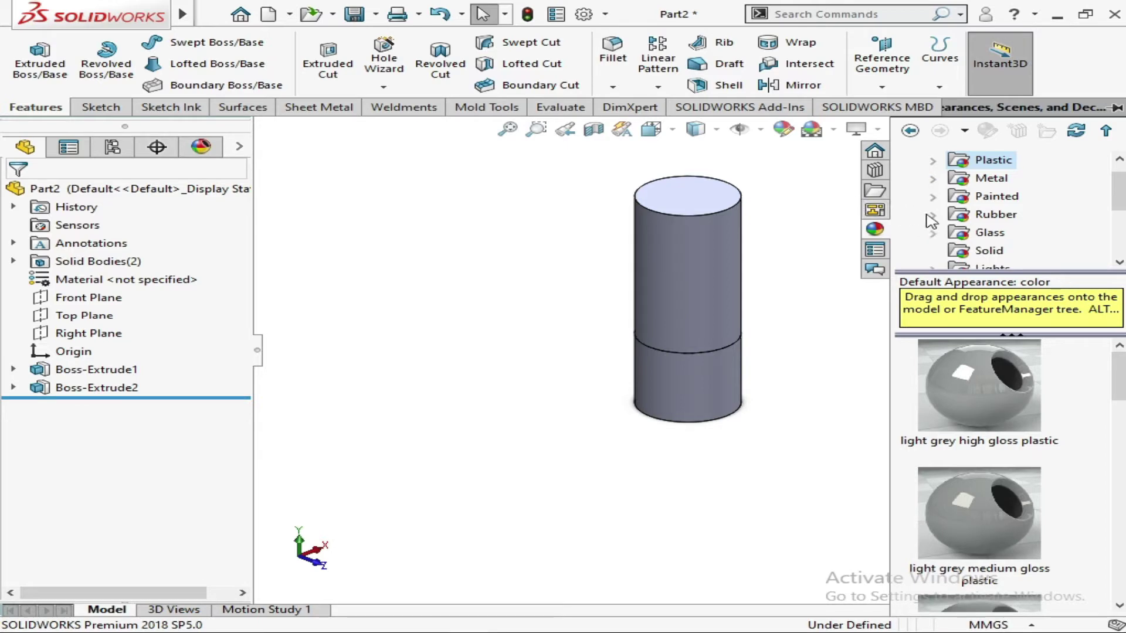
scroll(931, 221, down, 3)
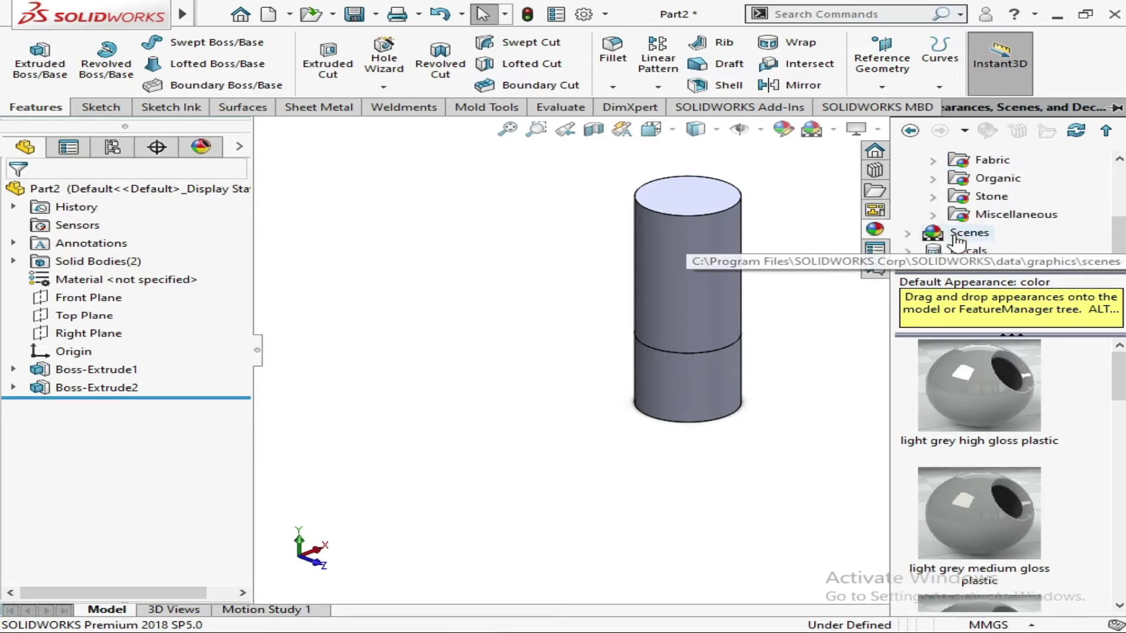
click(908, 233)
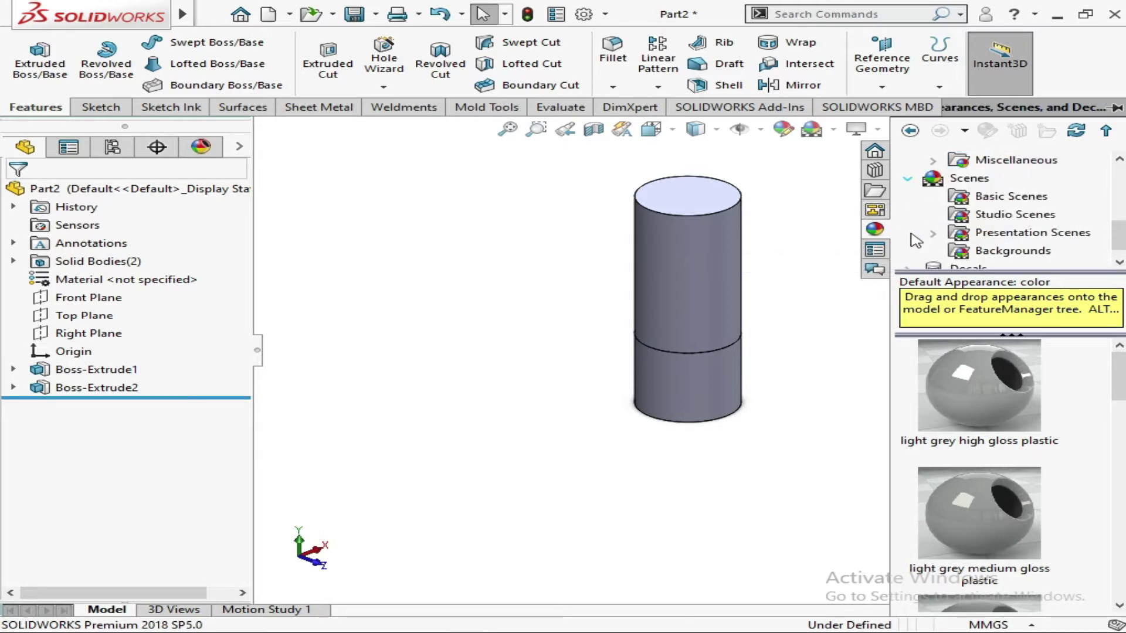
click(908, 178)
click(933, 214)
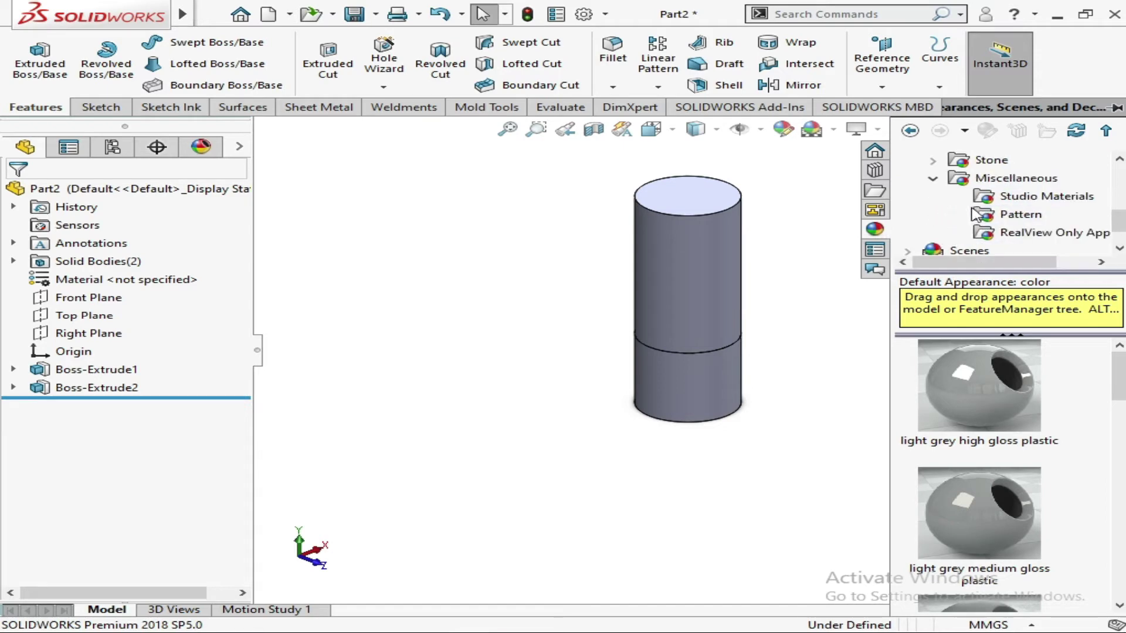
click(933, 179)
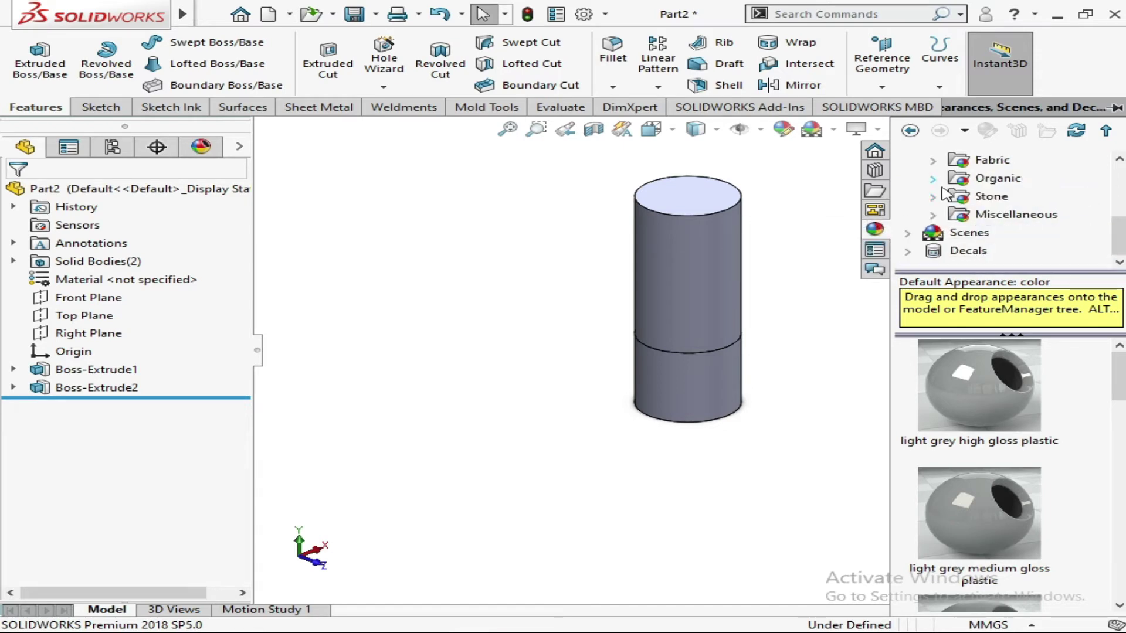
scroll(938, 188, up, 1)
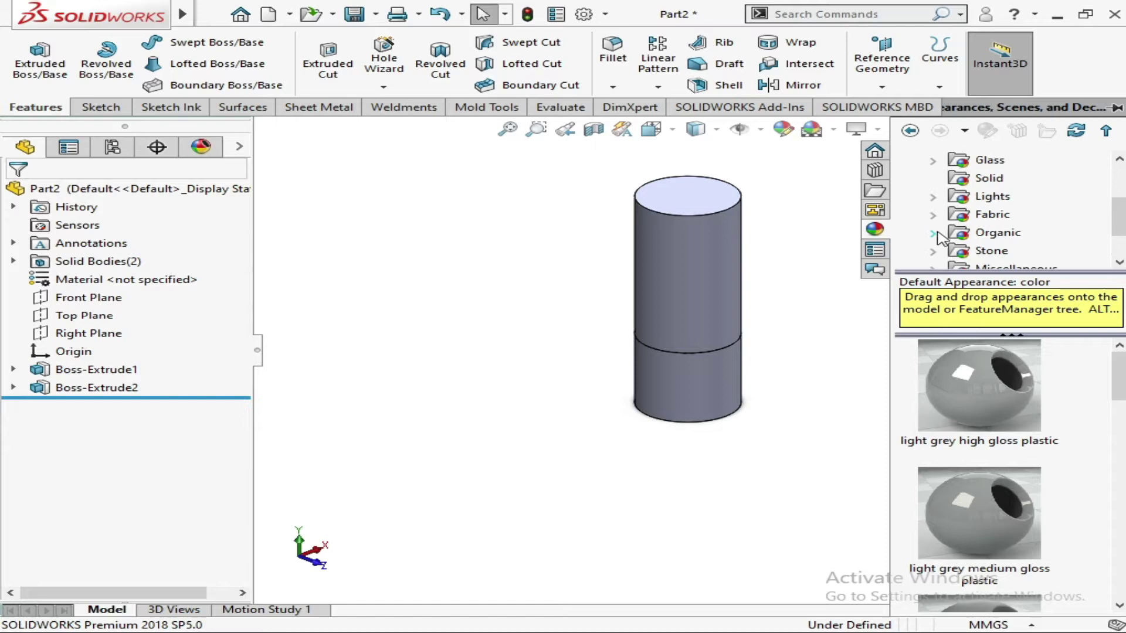
Apply the yellow appearance from the LED lights category to the whole upper extrusion
click(933, 197)
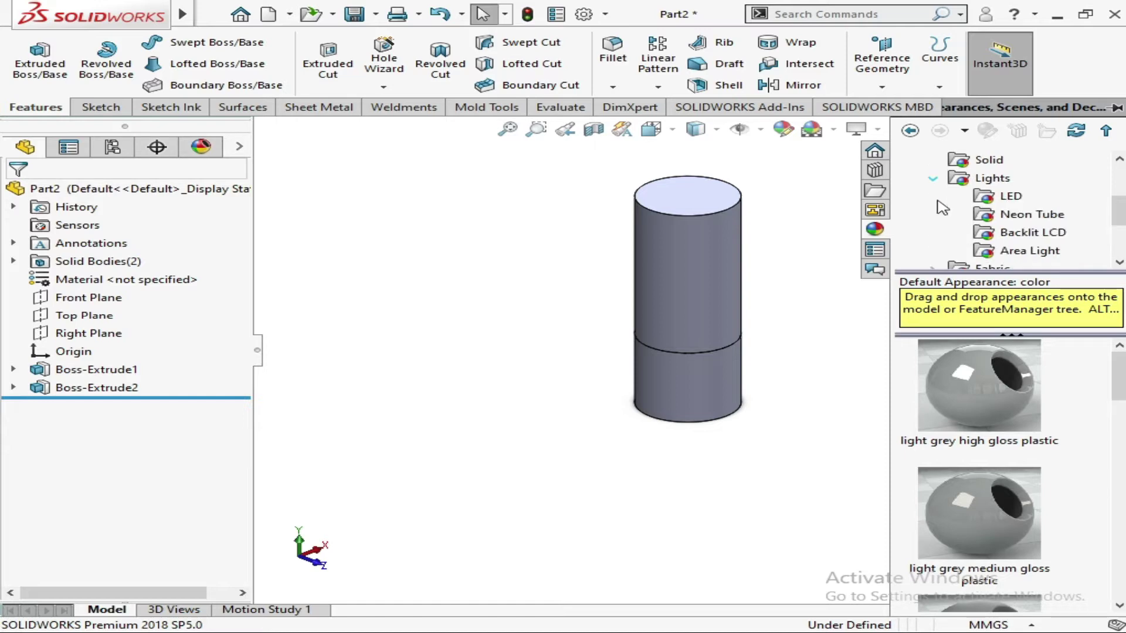
click(1012, 215)
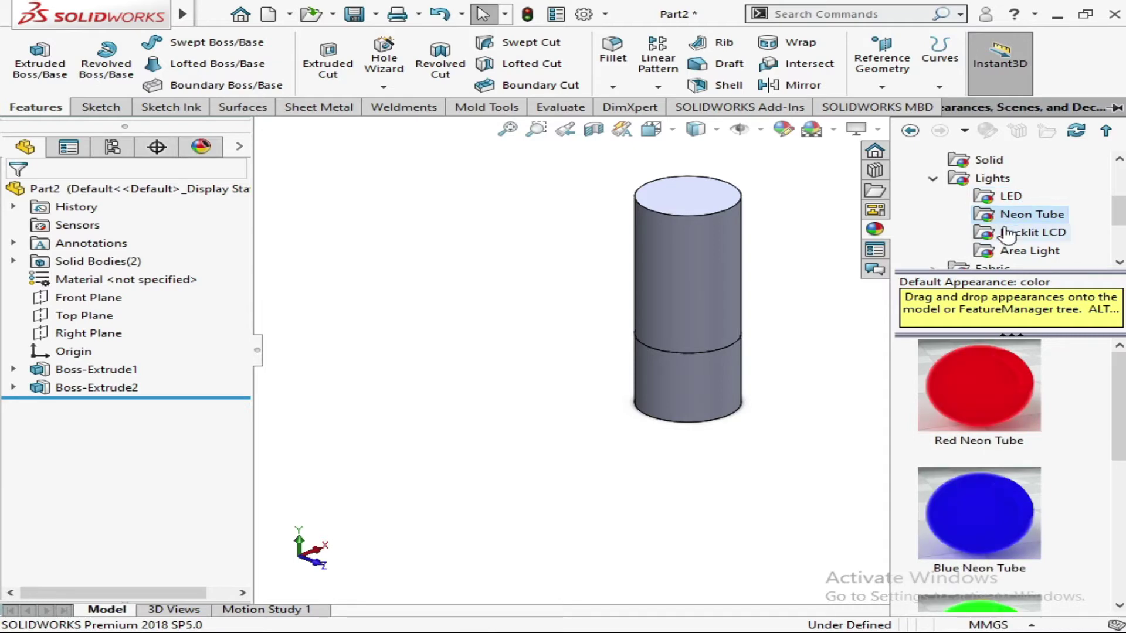
click(1007, 235)
click(997, 197)
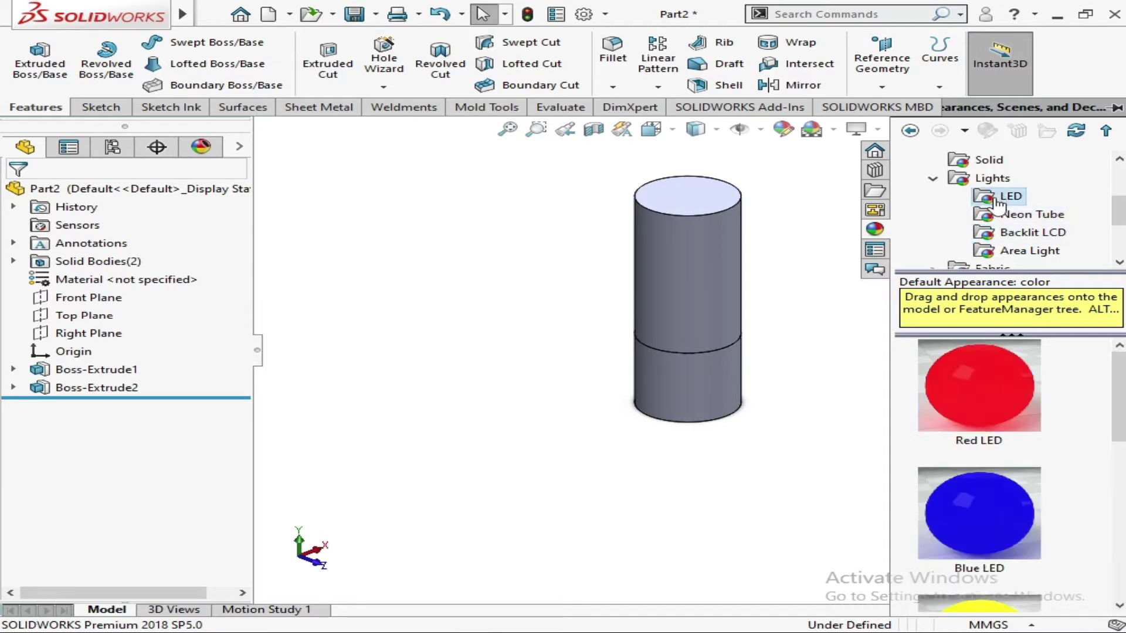
scroll(948, 495, down, 5)
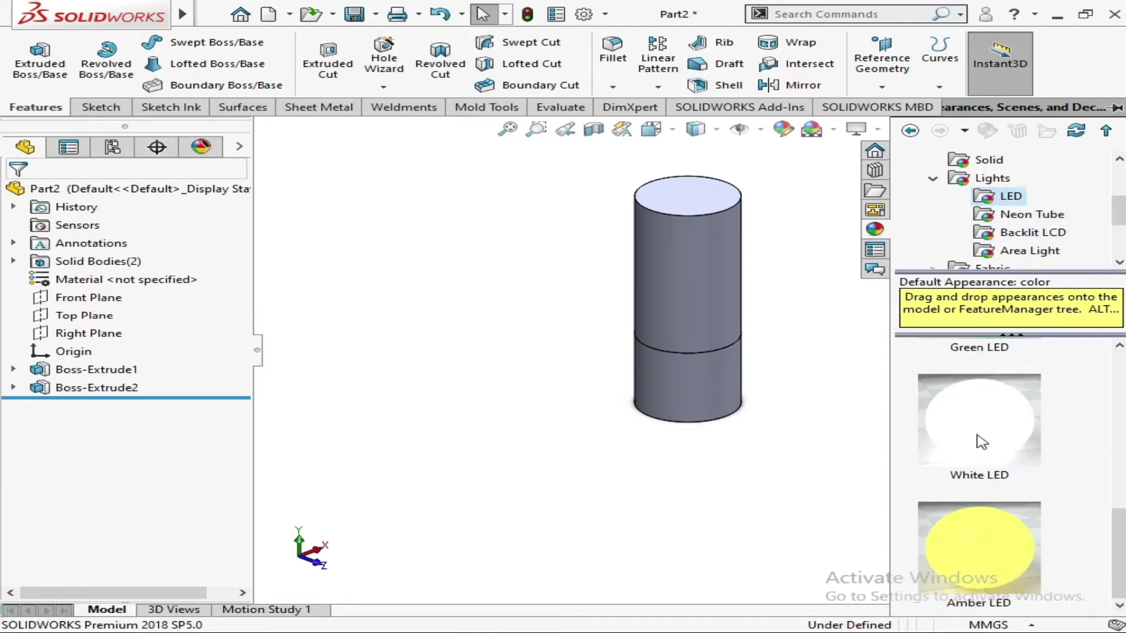
scroll(981, 445, up, 3)
drag(985, 391, 712, 301)
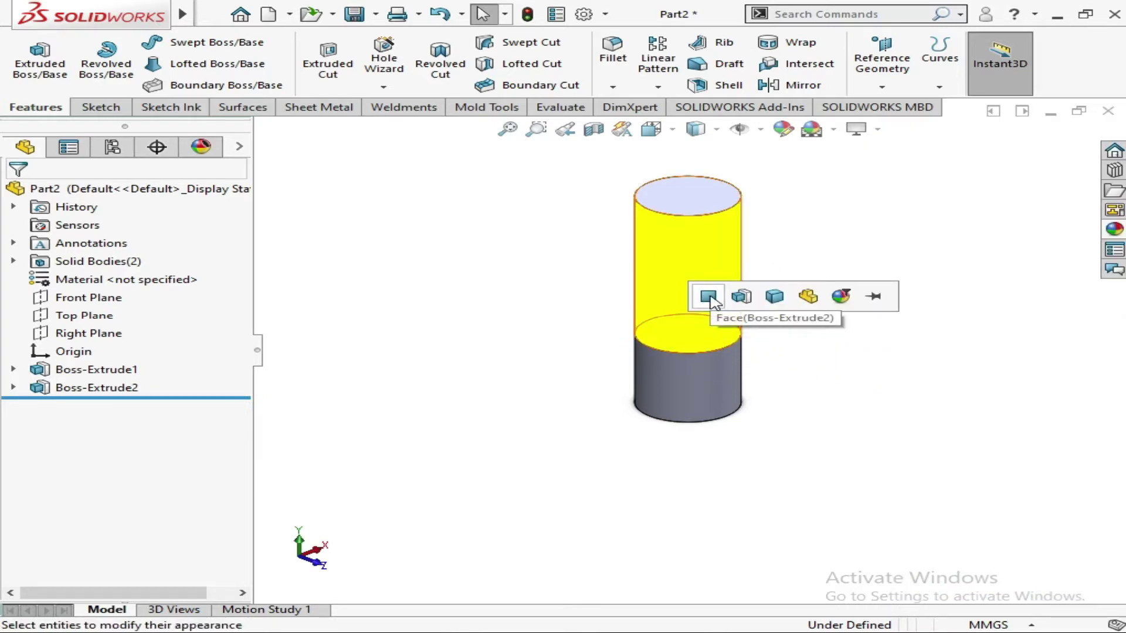
click(742, 297)
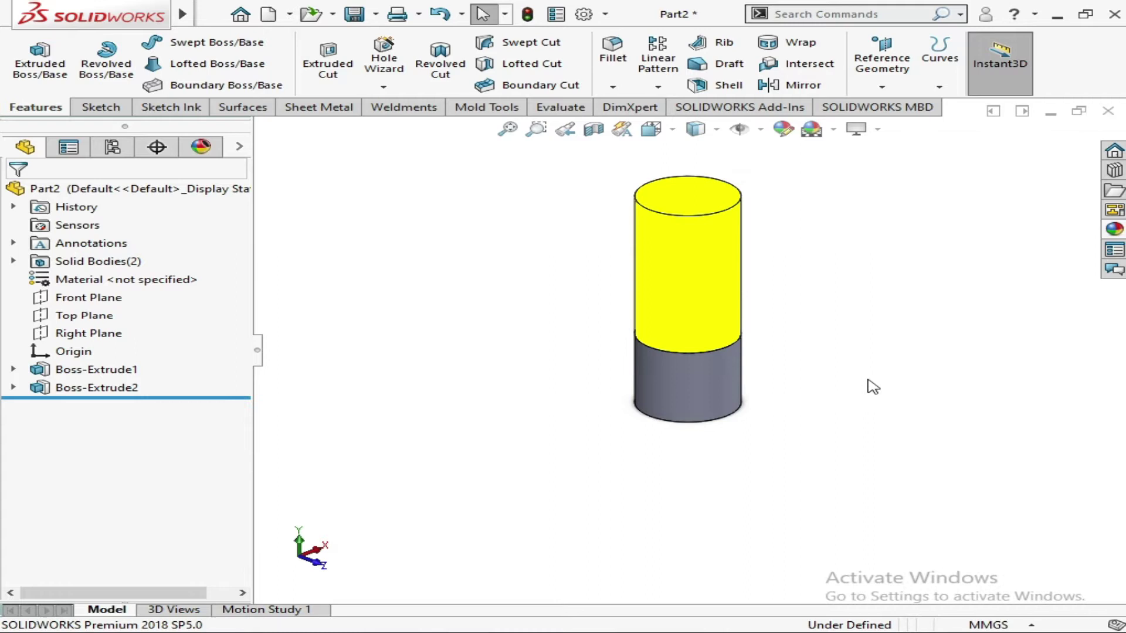
Apply the brushed aluminum metal appearance to the whole lower extrusion
middle_drag(944, 336, 669, 397)
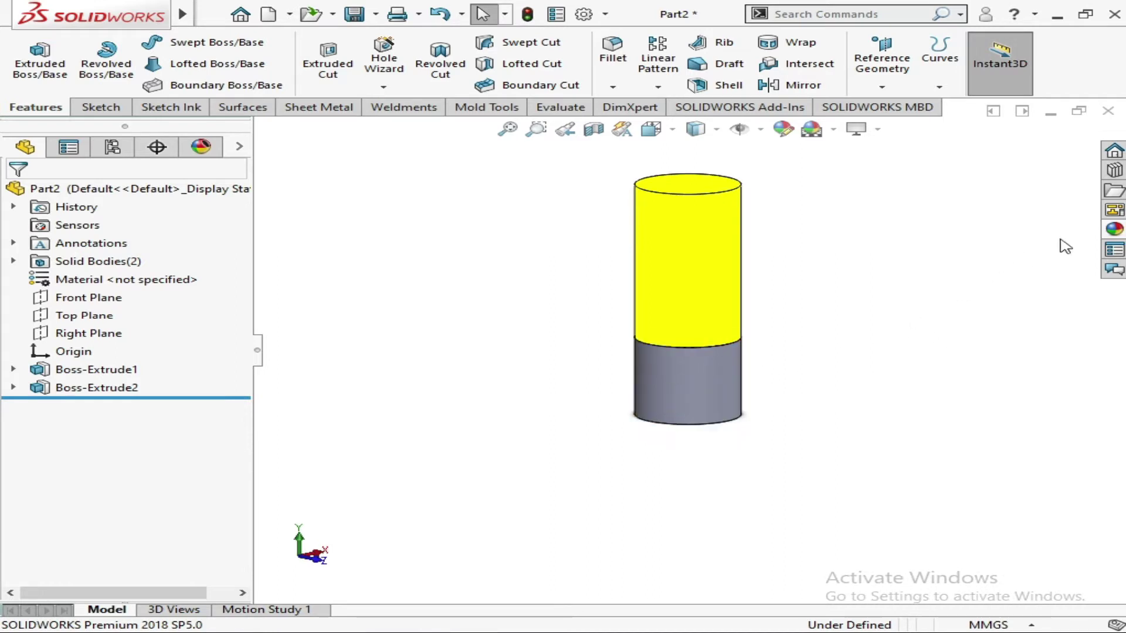
click(1114, 228)
click(947, 176)
scroll(942, 190, up, 3)
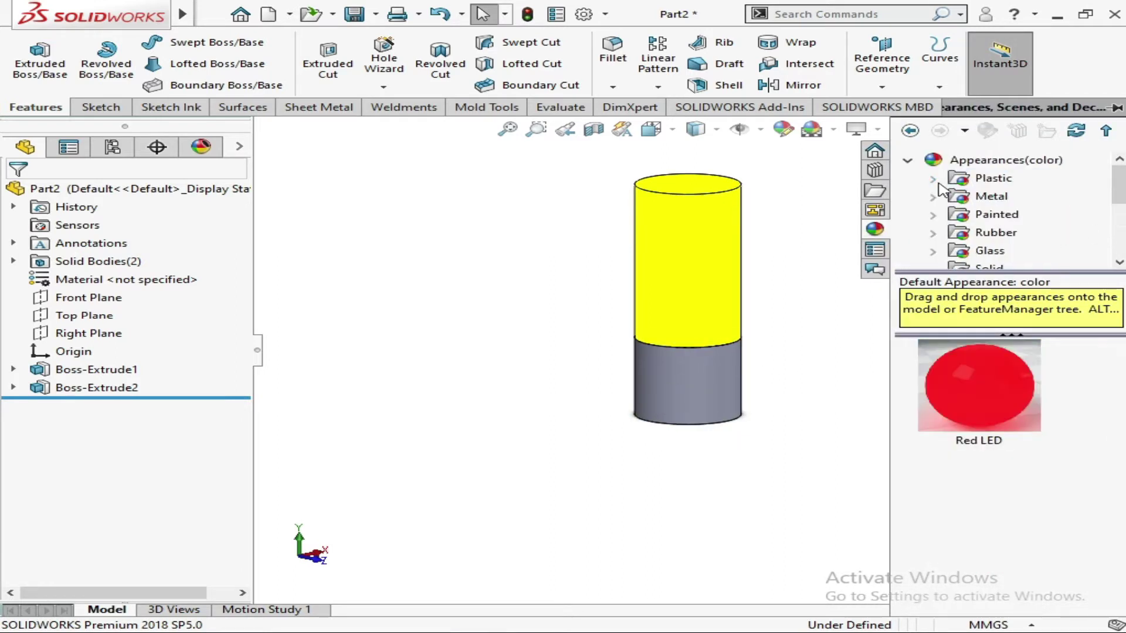
click(934, 197)
click(1021, 218)
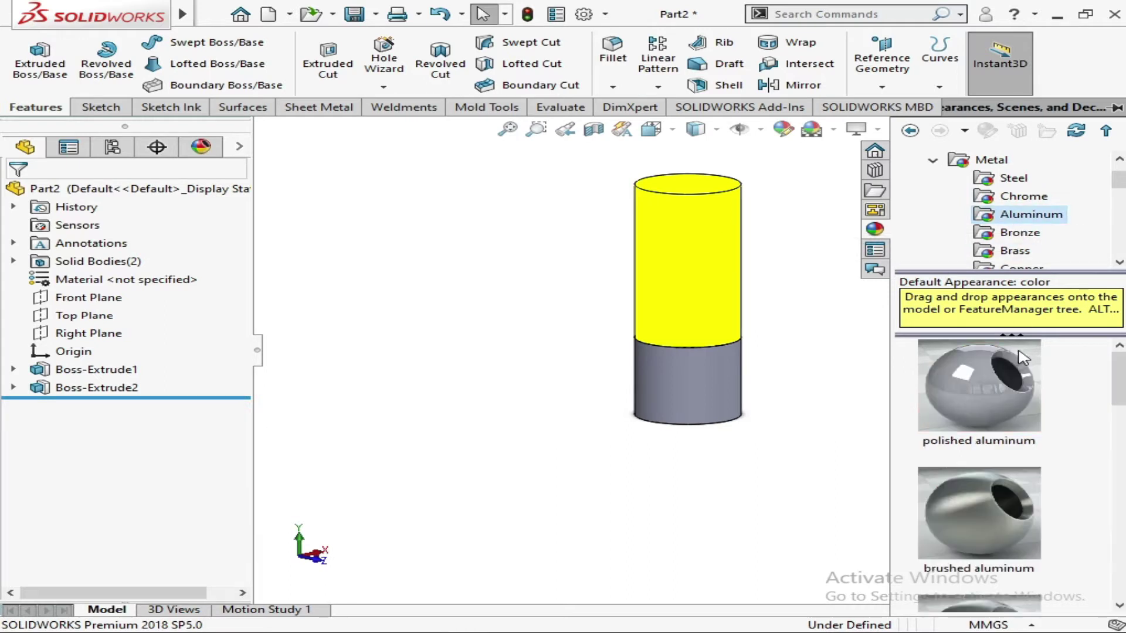
mouse_move(990, 529)
scroll(990, 528, down, 3)
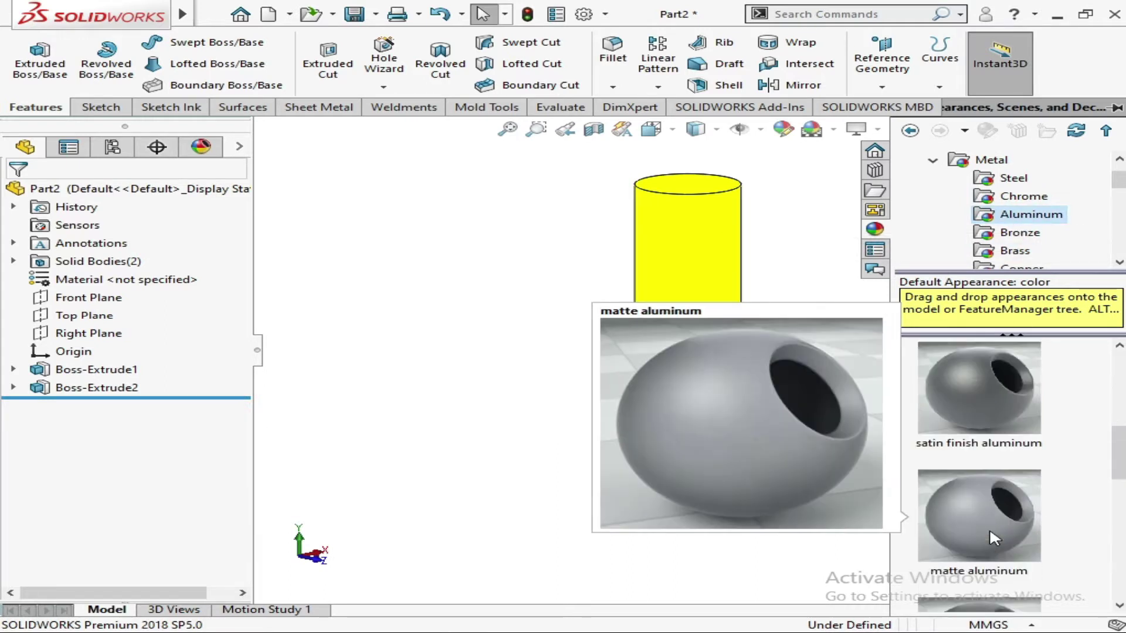
scroll(990, 528, up, 3)
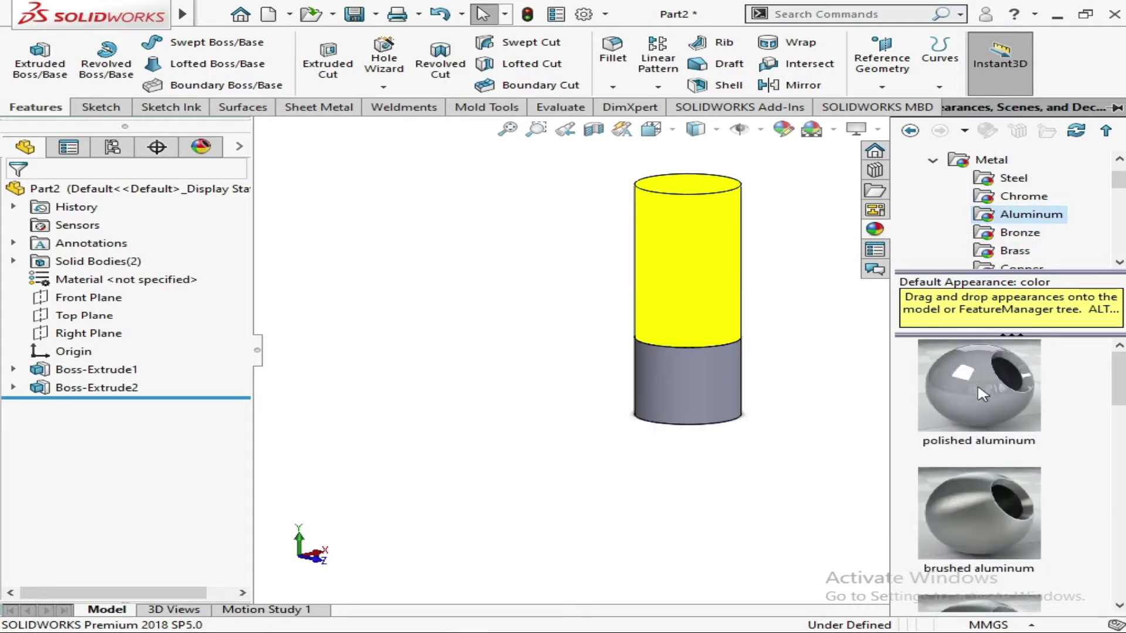
drag(995, 518, 730, 411)
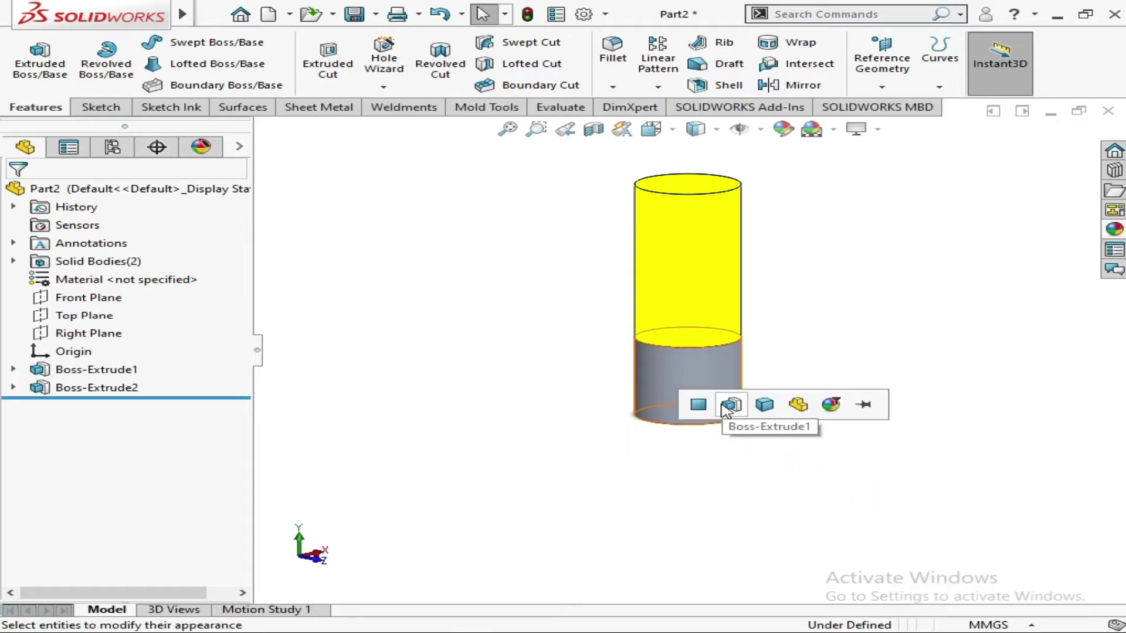
click(728, 406)
Examine the lower cylinder's finish up close and select its cylindrical side face
key(ctrl+1)
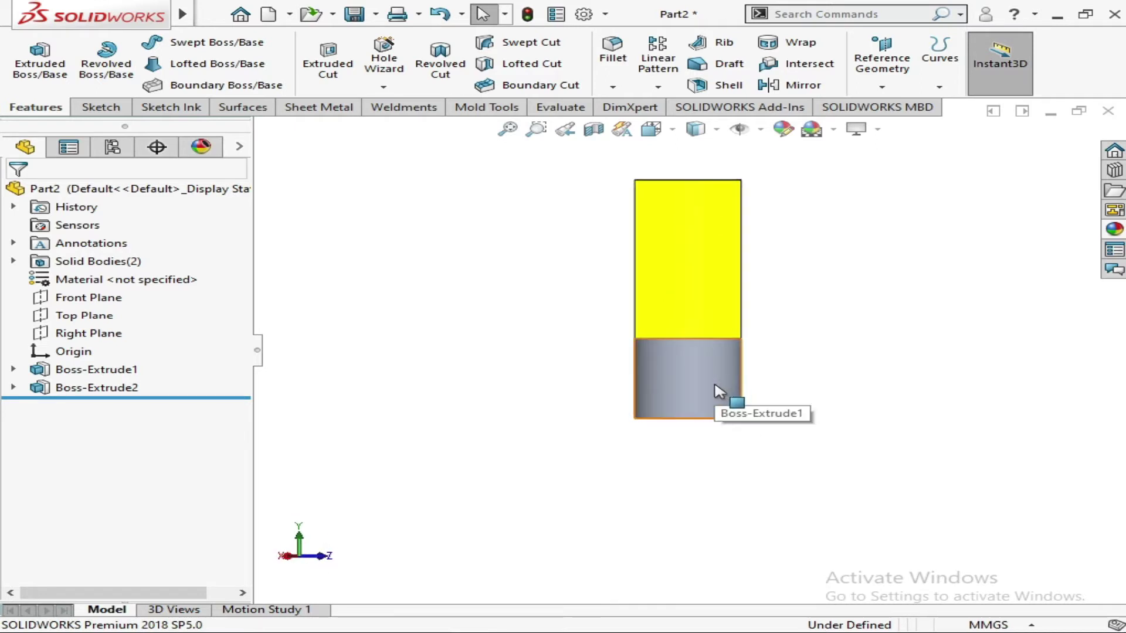
middle_drag(716, 390, 714, 383)
scroll(709, 376, down, 4)
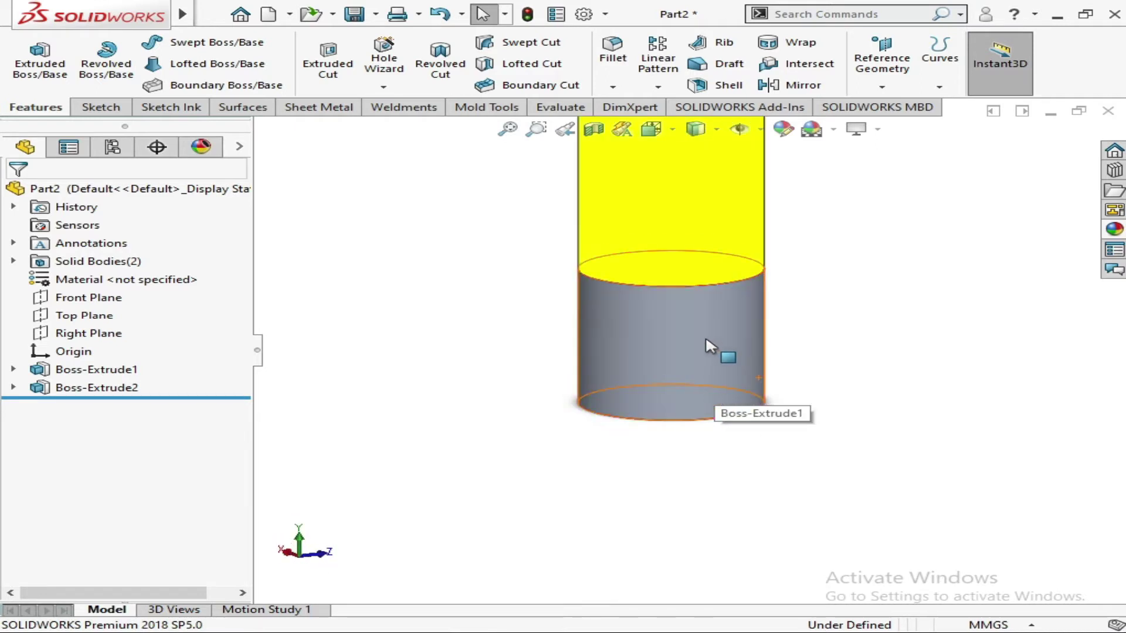
scroll(692, 365, down, 3)
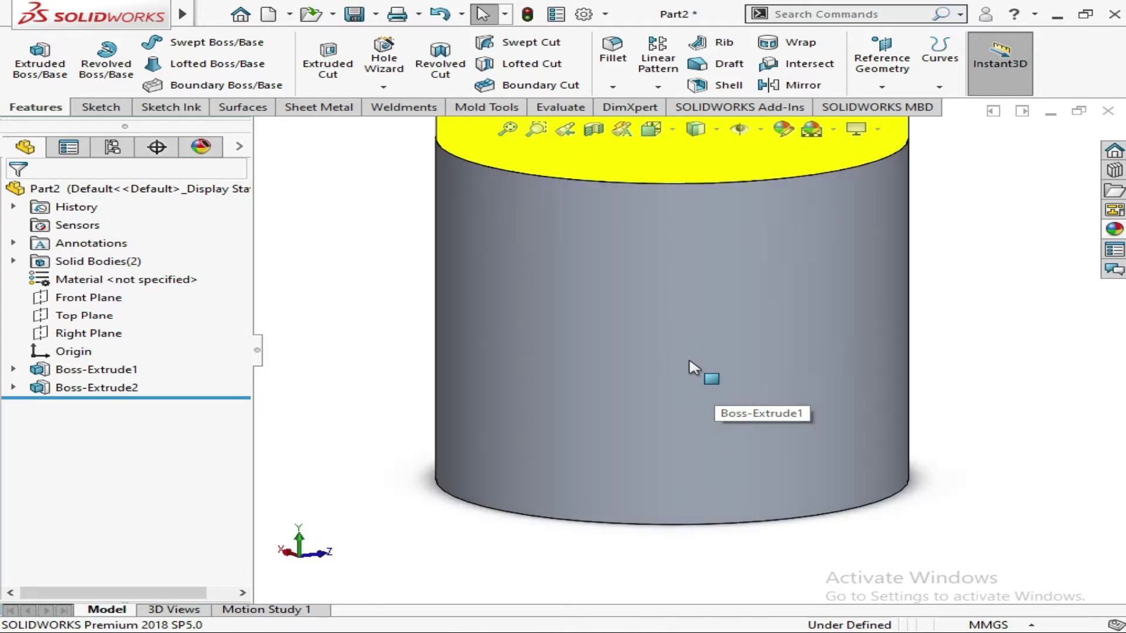
click(645, 365)
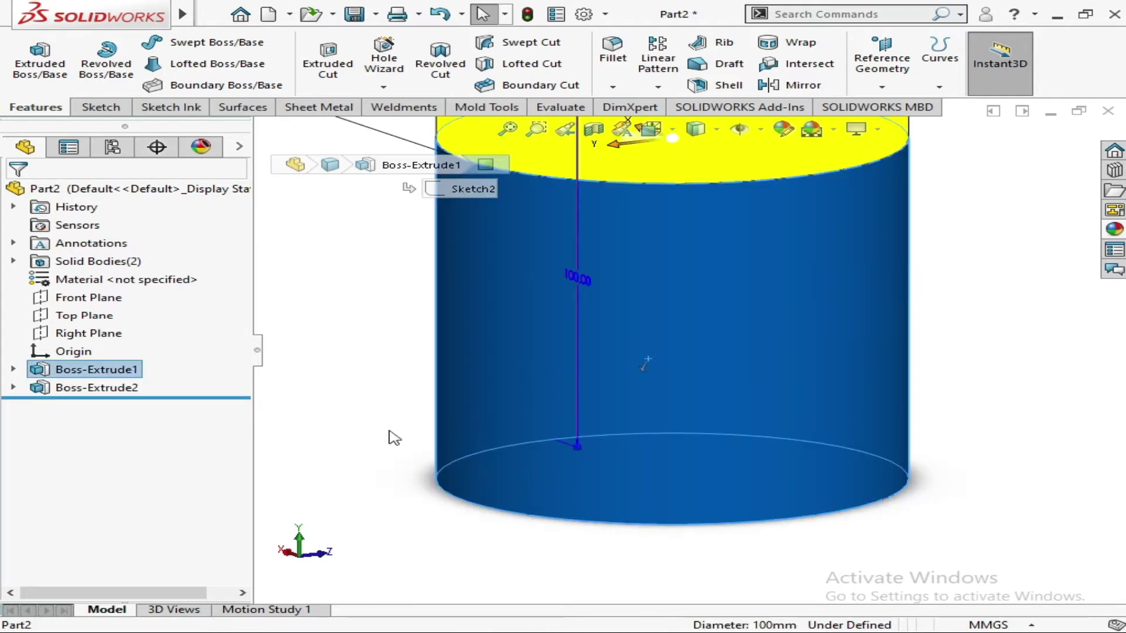
Sketch a circle of about 12 mm radius on the Front Plane, centred on the cylinder axis near the lower cylinder's base
key(ctrl+8)
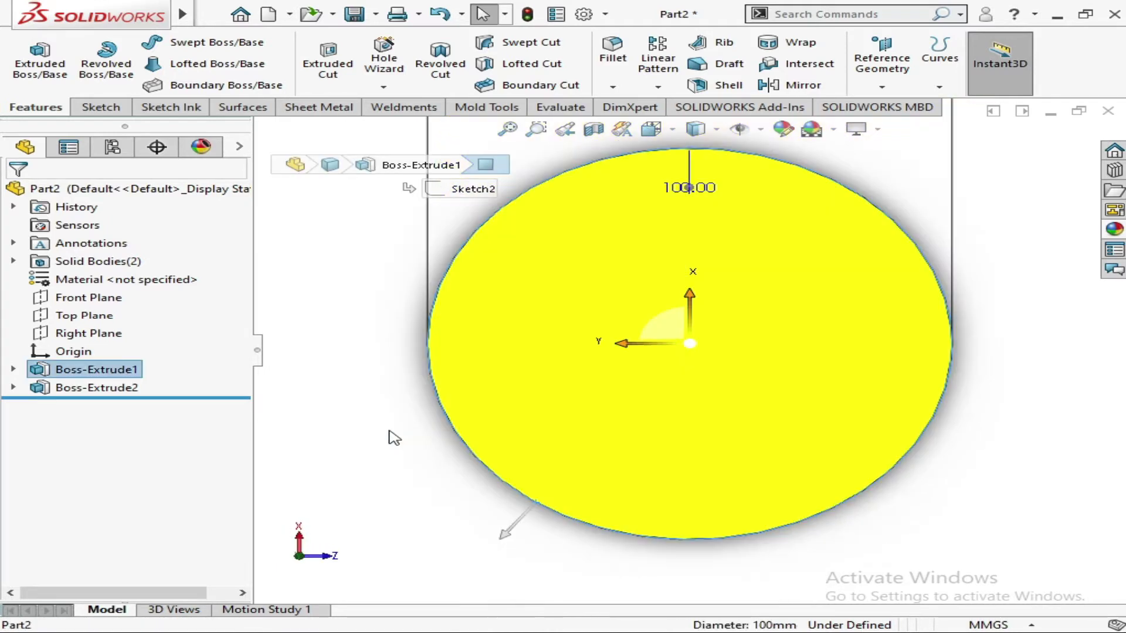
click(77, 291)
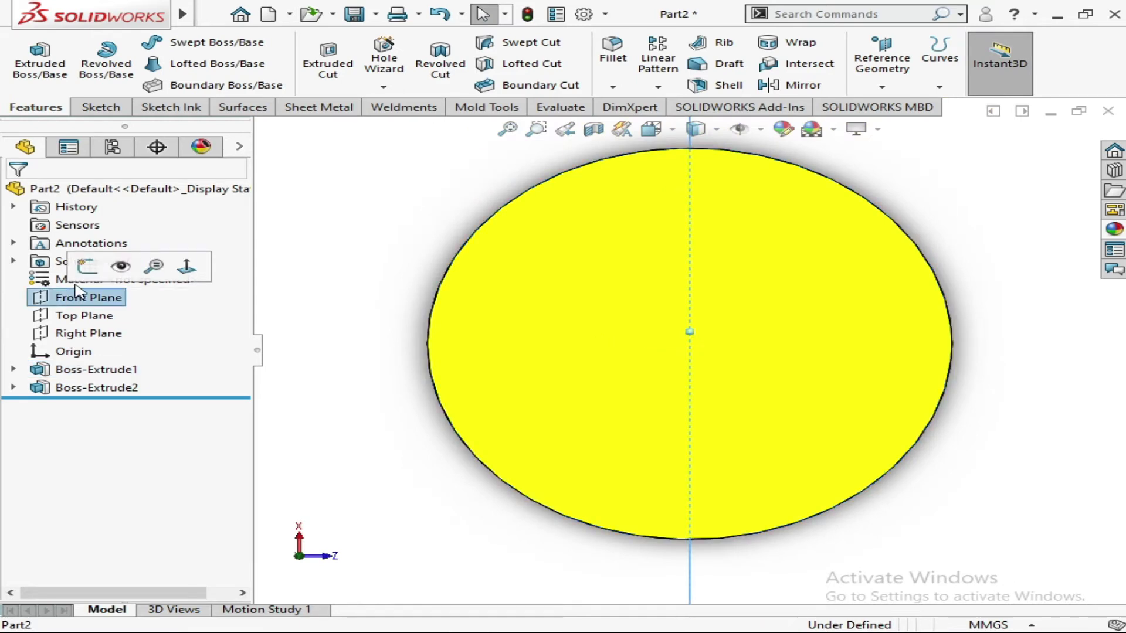
click(87, 265)
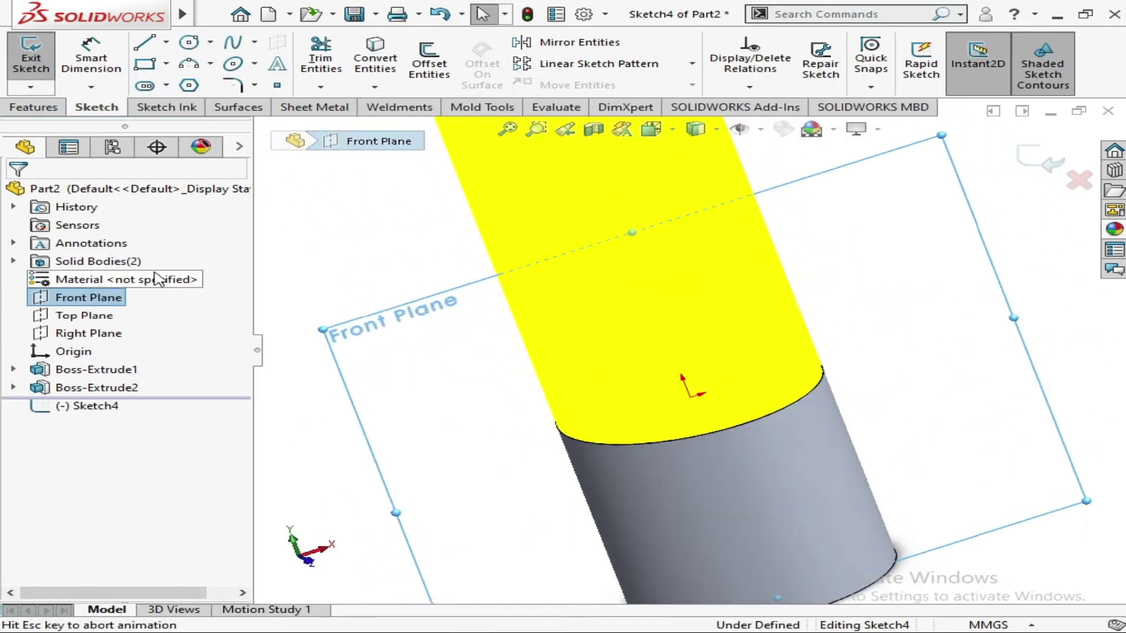
click(189, 42)
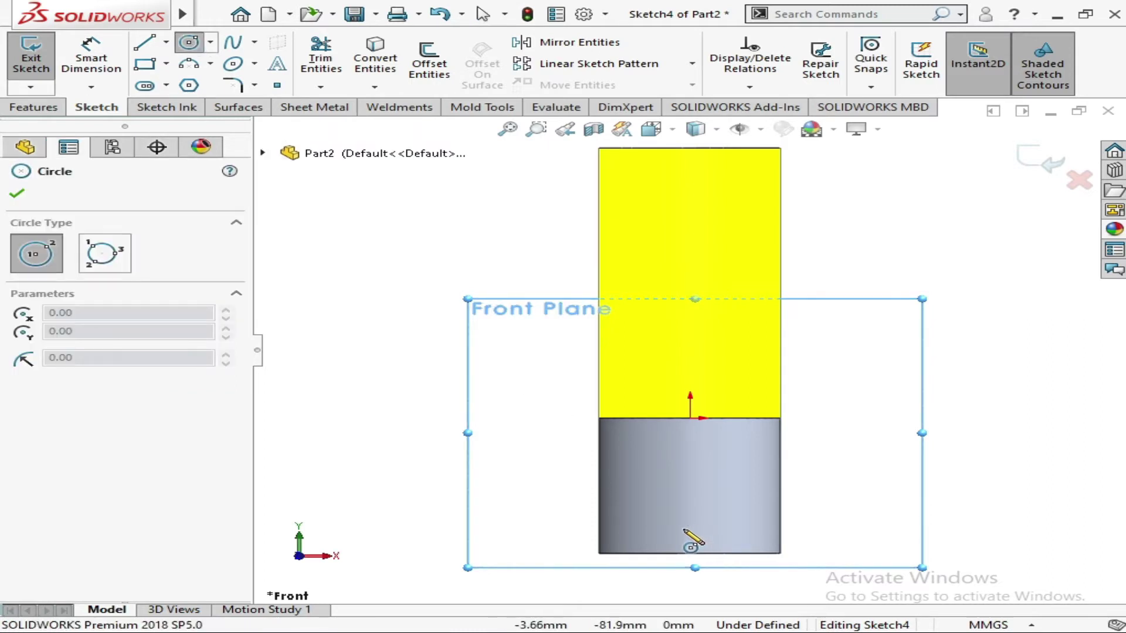
click(690, 519)
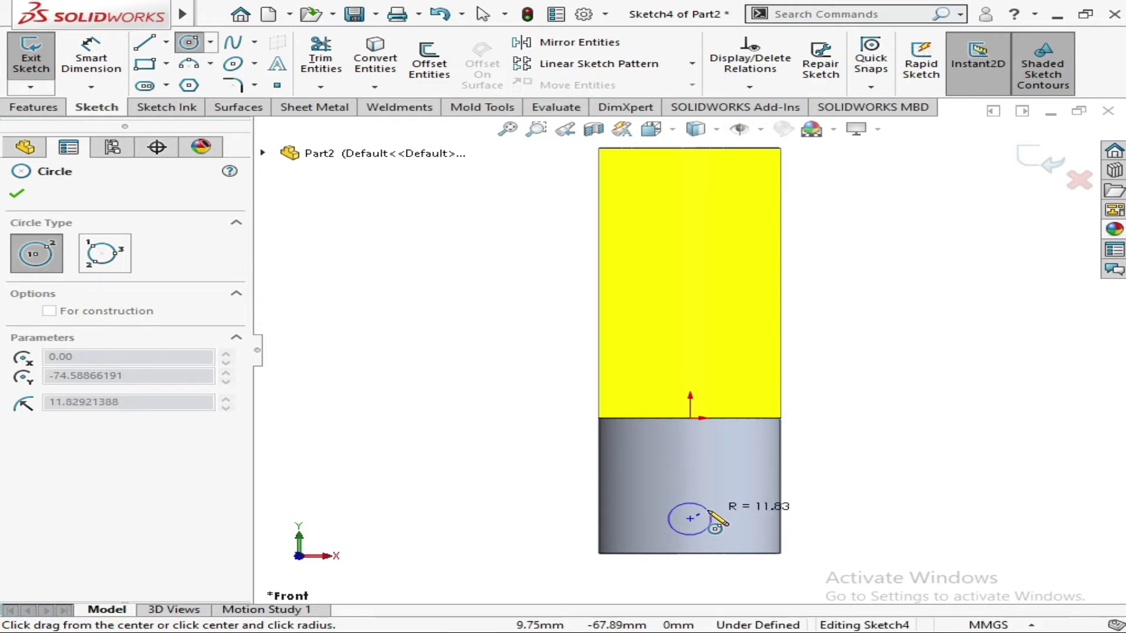
click(710, 519)
click(16, 193)
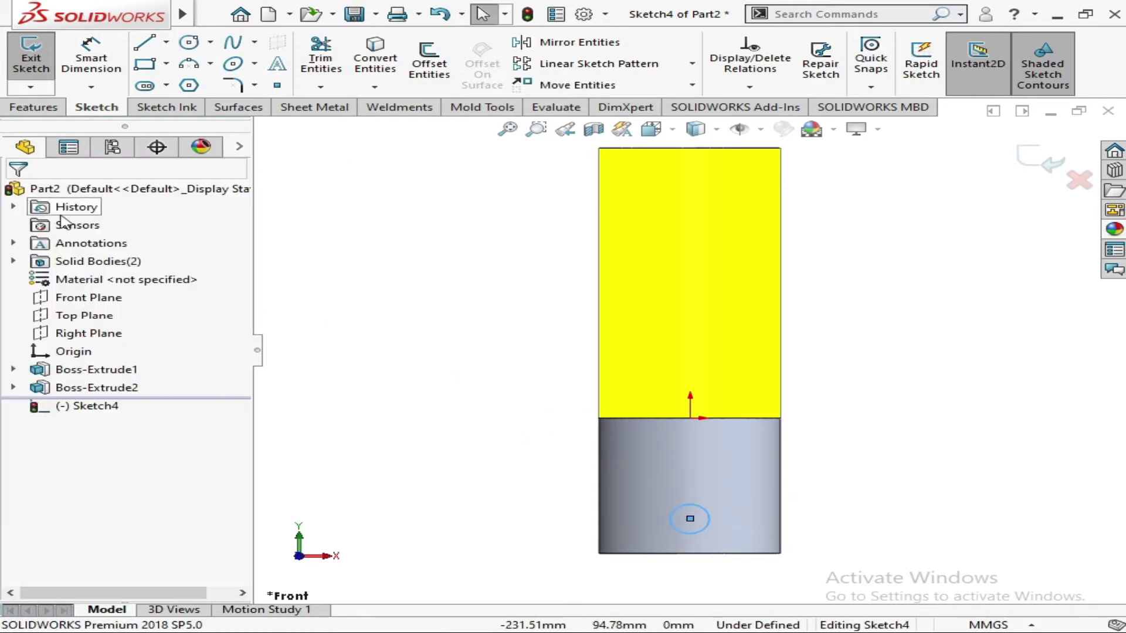
Start an Extruded Boss from the small circle, beginning at a 50 mm offset from the sketch plane
key(Right)
key(Right)
key(Right)
key(Right)
key(Right)
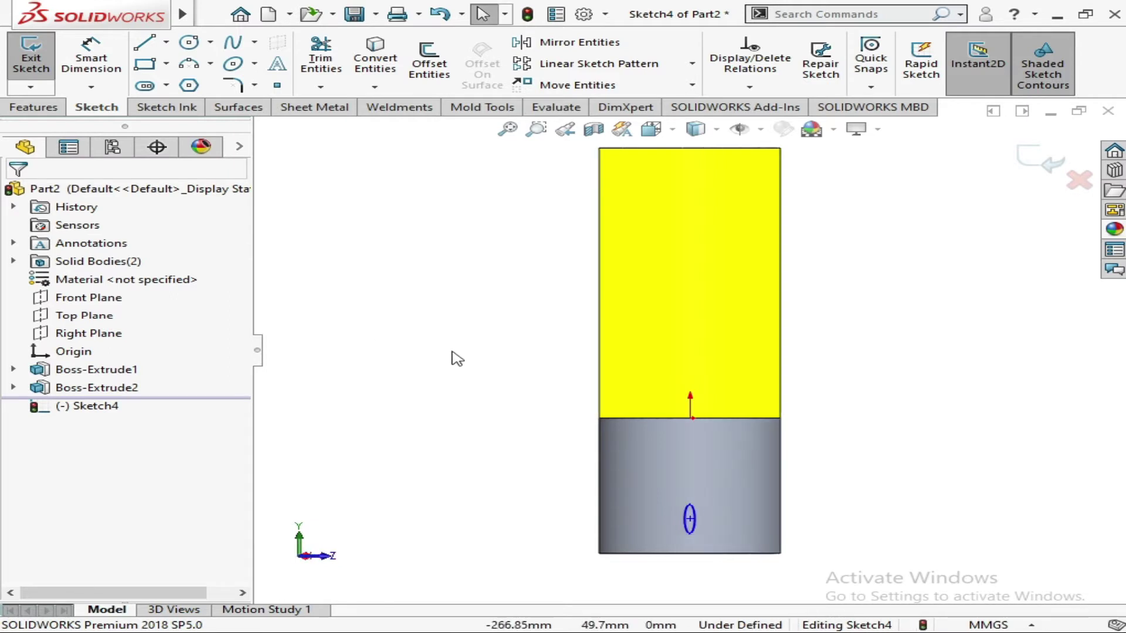
key(Right)
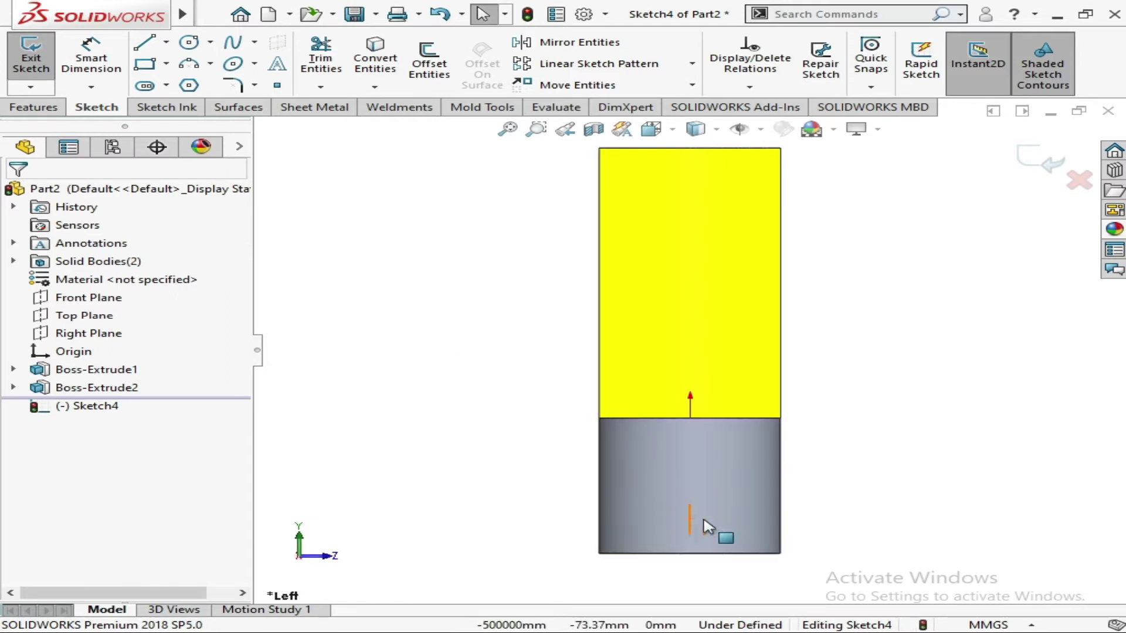
click(33, 107)
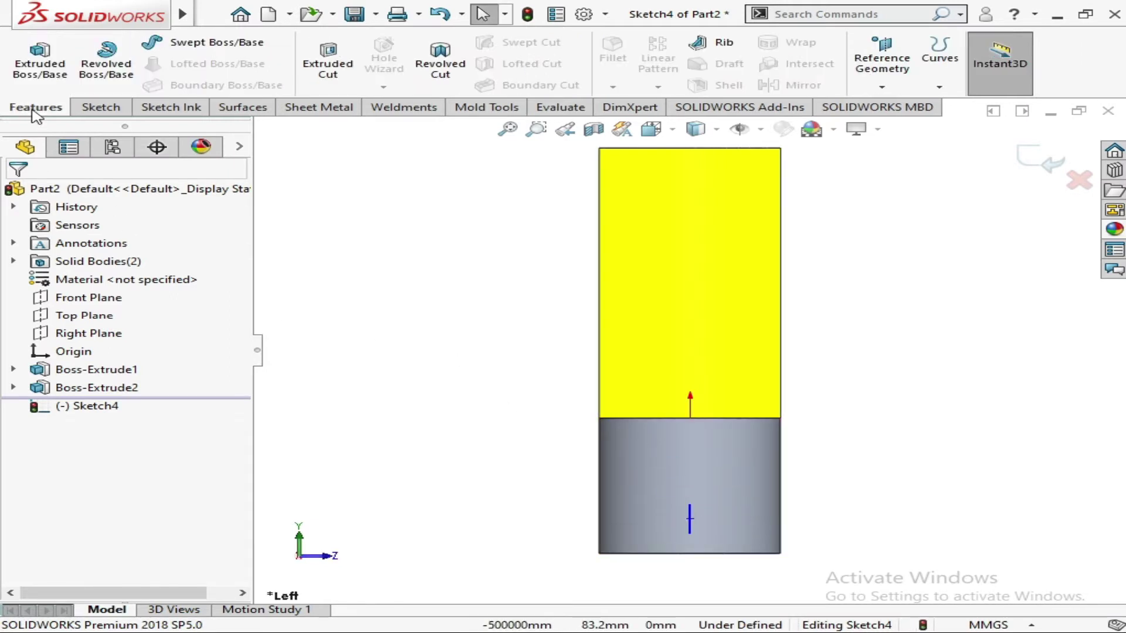
click(39, 69)
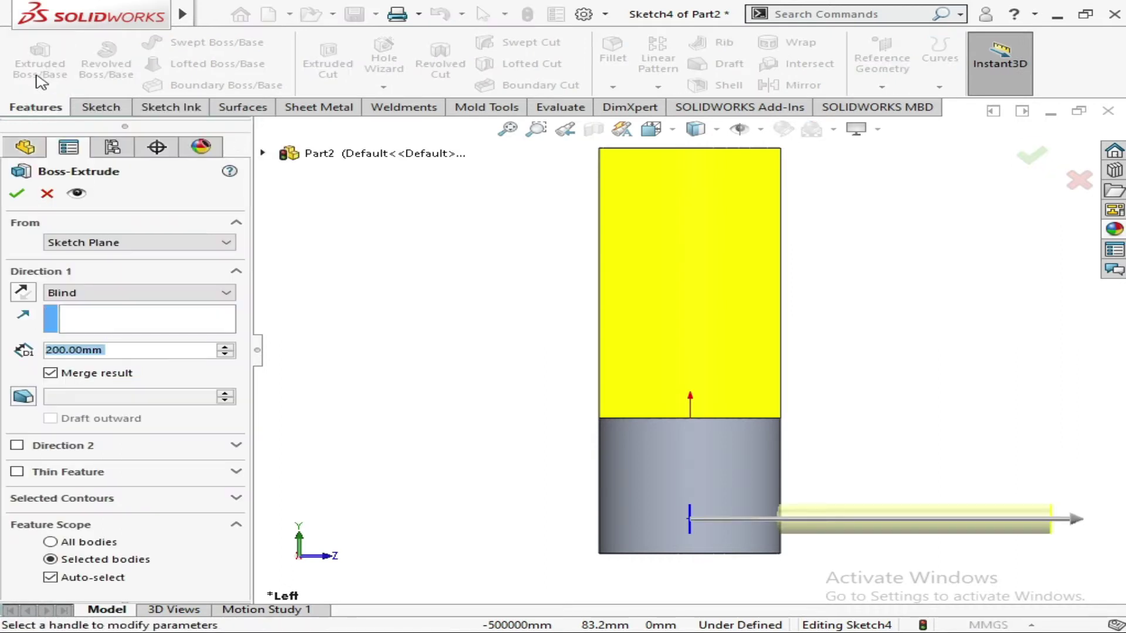
click(176, 242)
click(141, 290)
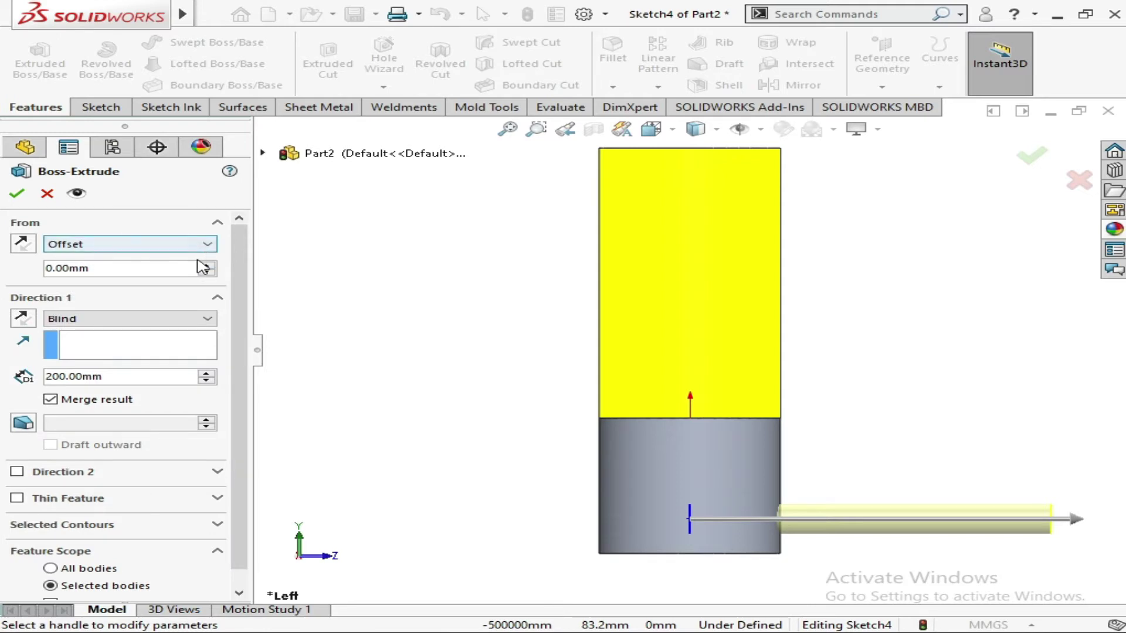
click(206, 265)
click(205, 265)
click(205, 266)
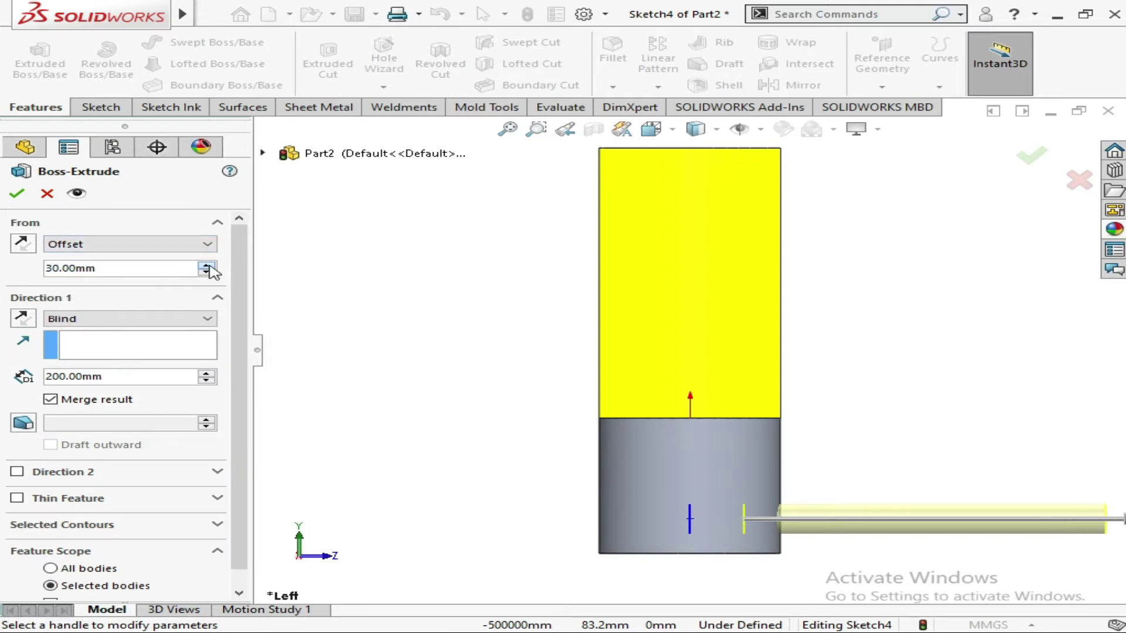
click(206, 265)
click(205, 265)
Set the small circular boss's extrusion depth to 2 mm and finish the feature
scroll(554, 443, down, 8)
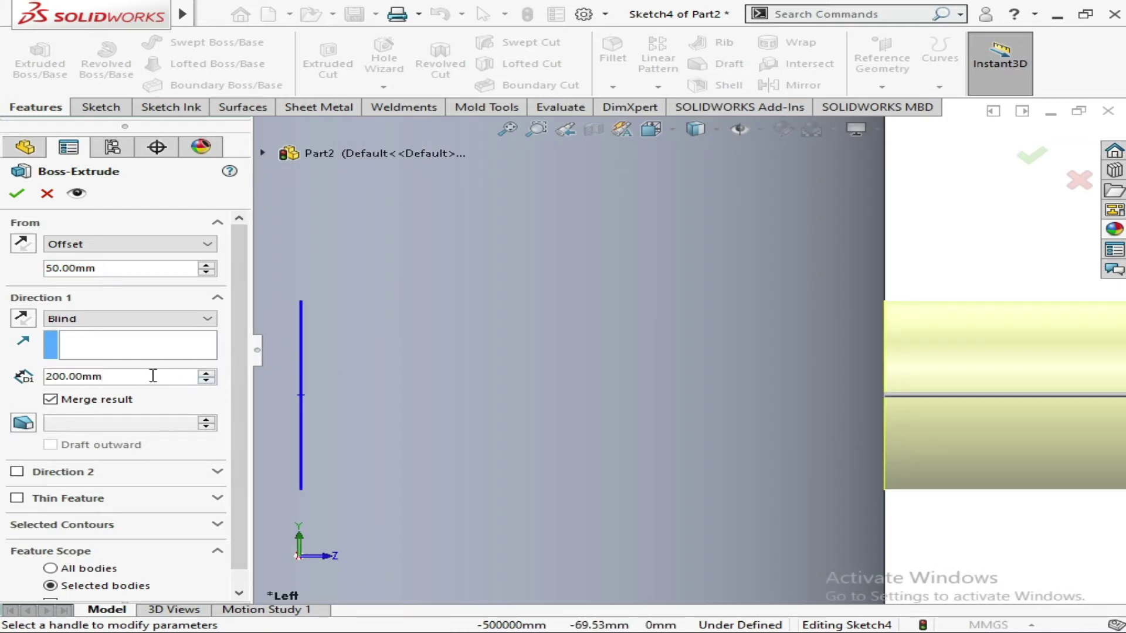
double_click(153, 377)
text(10)
key(Return)
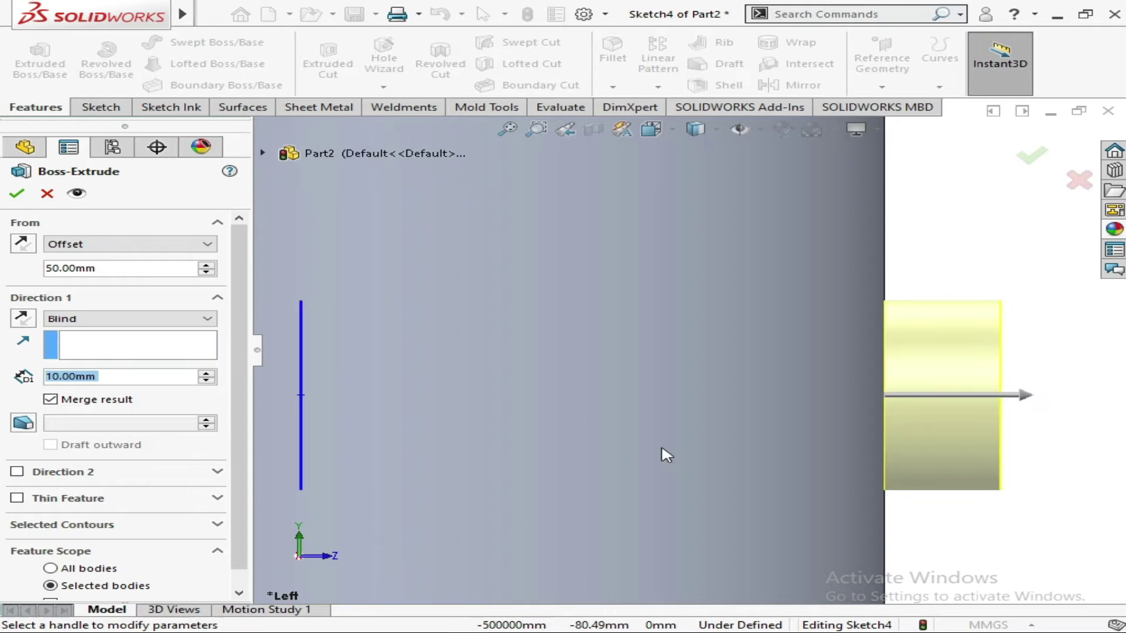
scroll(663, 455, up, 3)
text(2)
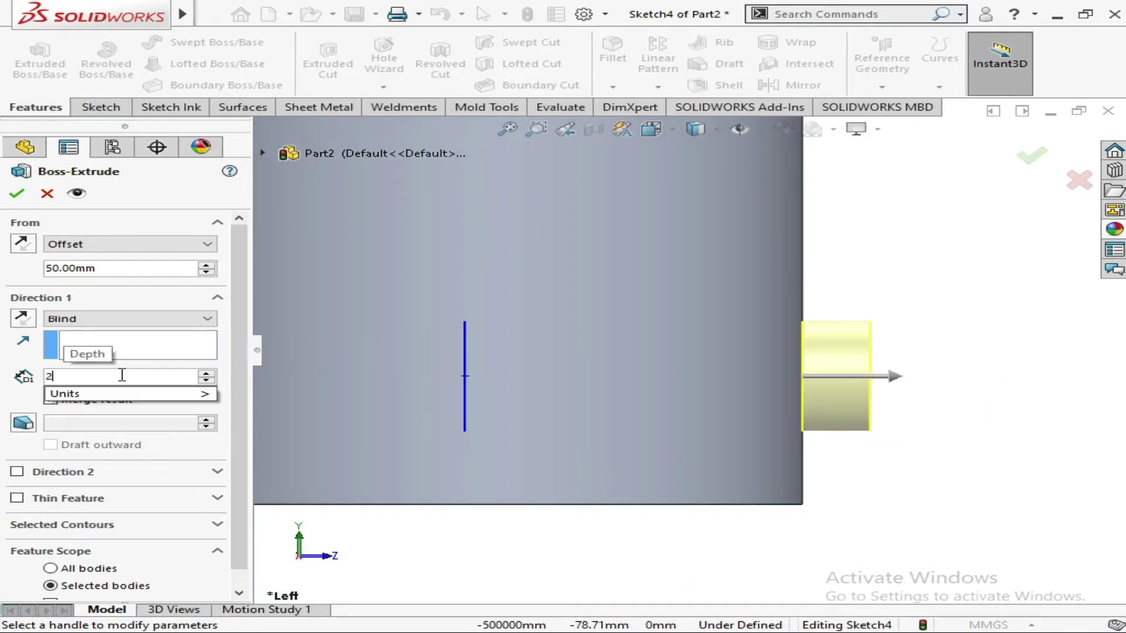
key(Return)
scroll(291, 368, up, 3)
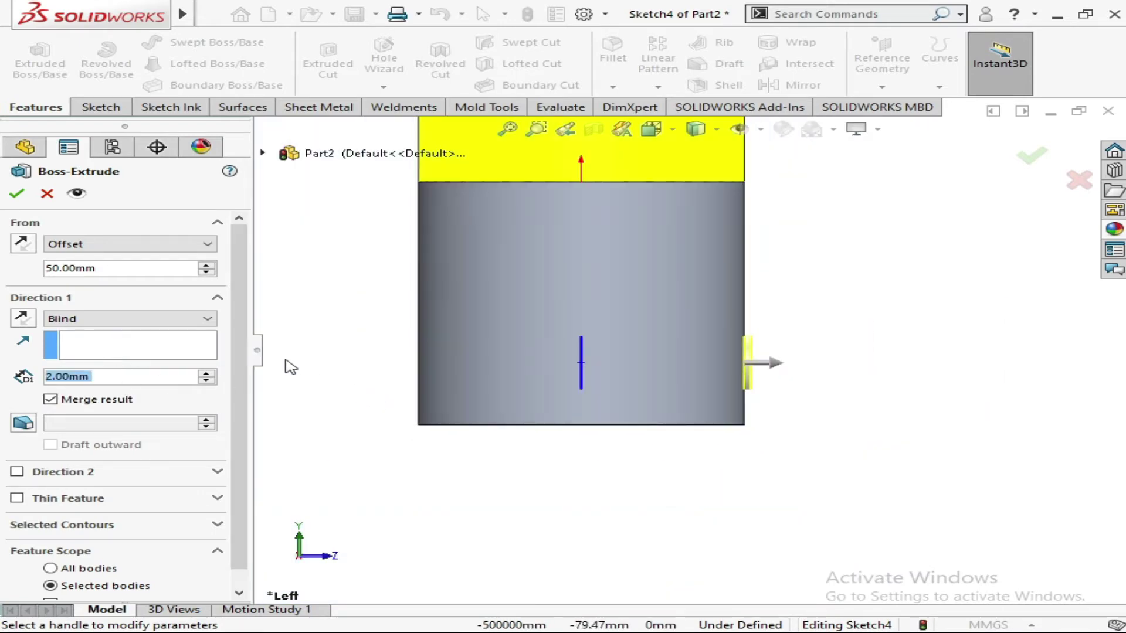
click(16, 193)
Inspect the small round boss on the lower cylinder and start the Fillet tool
key(ctrl+7)
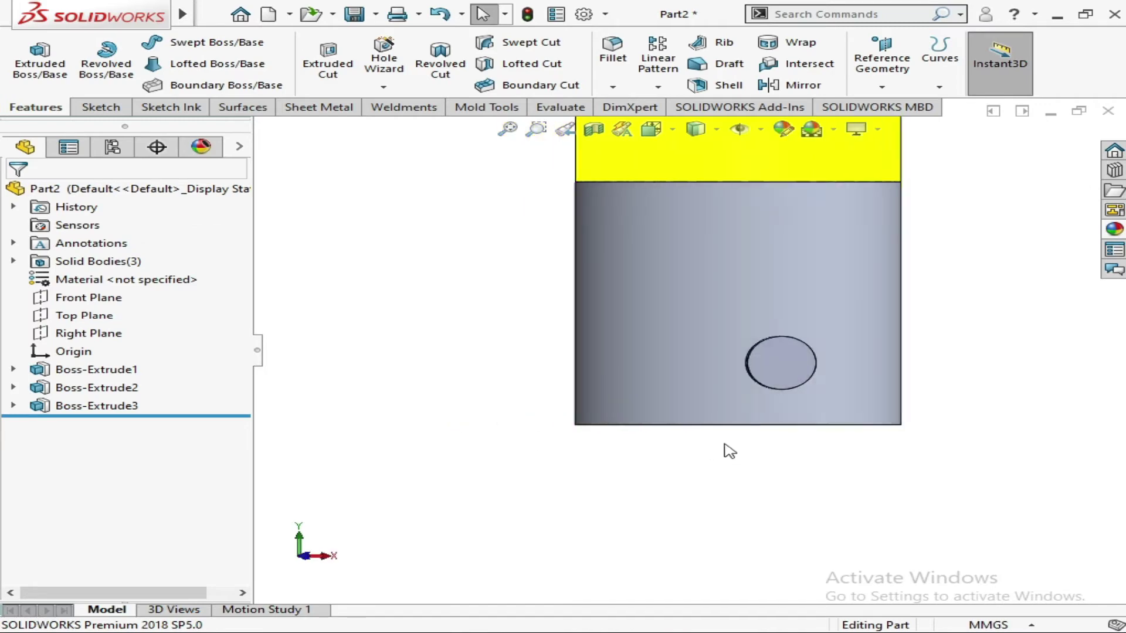
key(Left)
key(Left)
key(Left)
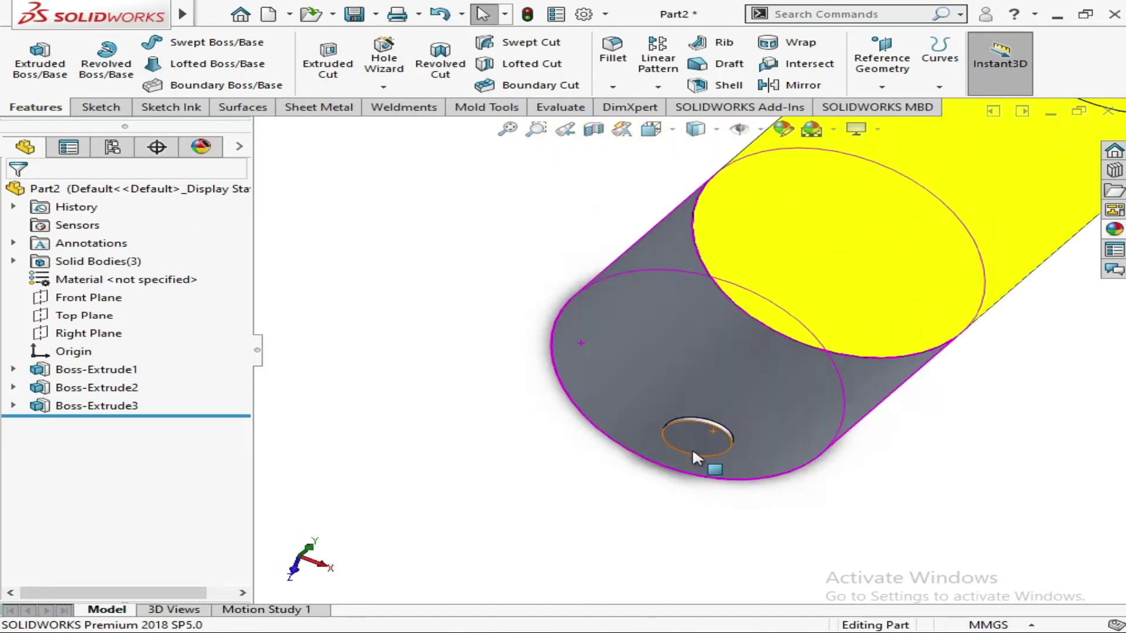
key(Down)
key(Down)
key(Down)
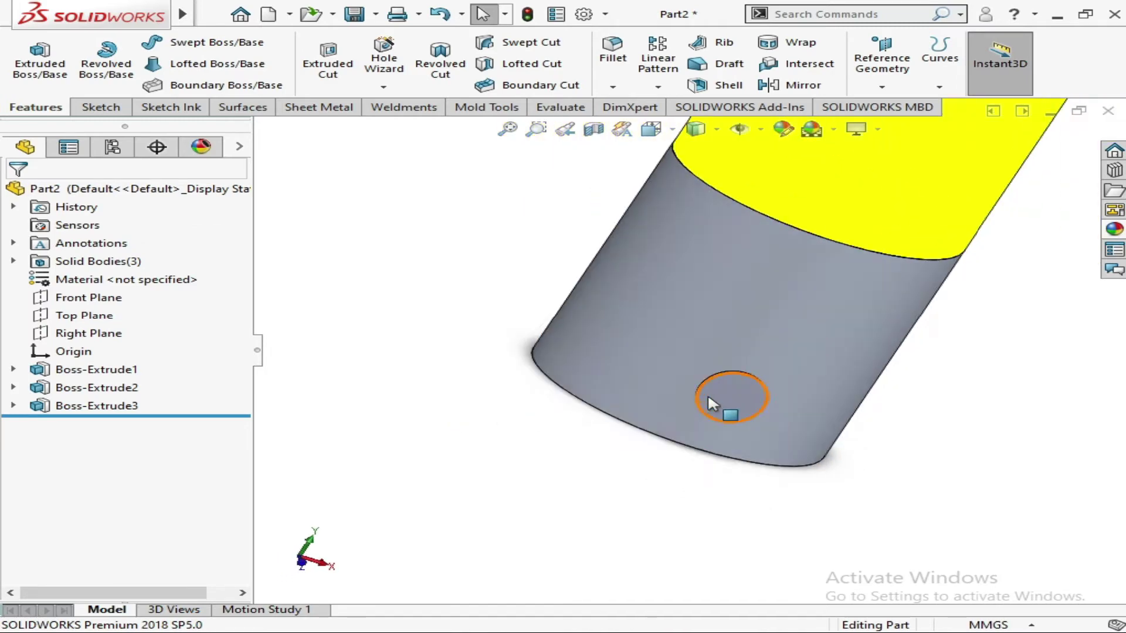
scroll(641, 390, down, 3)
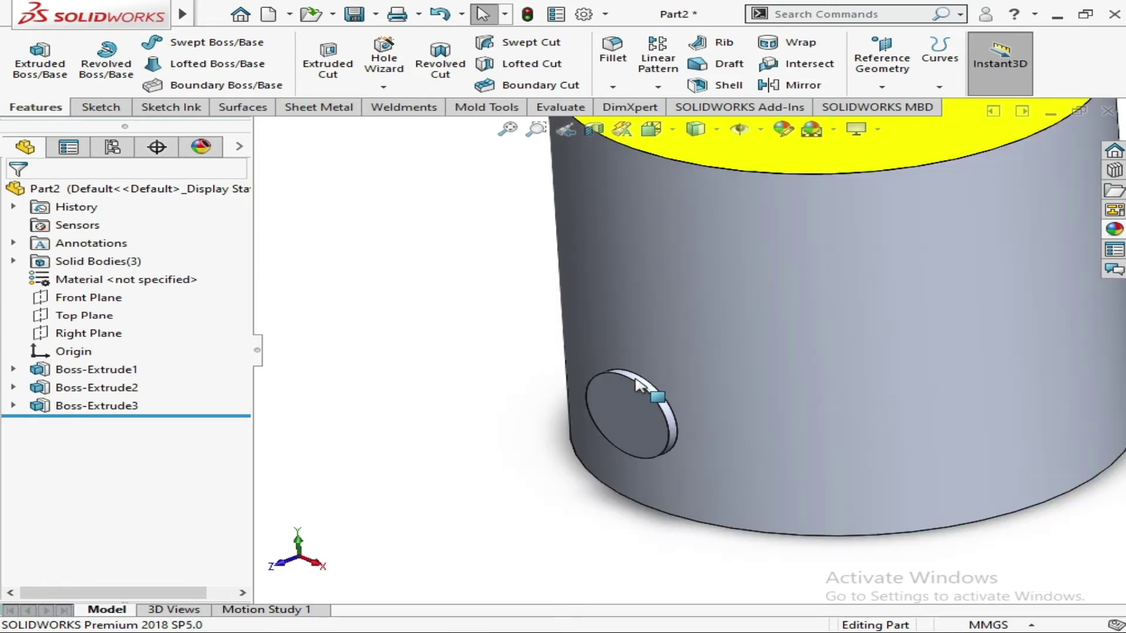
click(628, 54)
scroll(728, 377, down, 5)
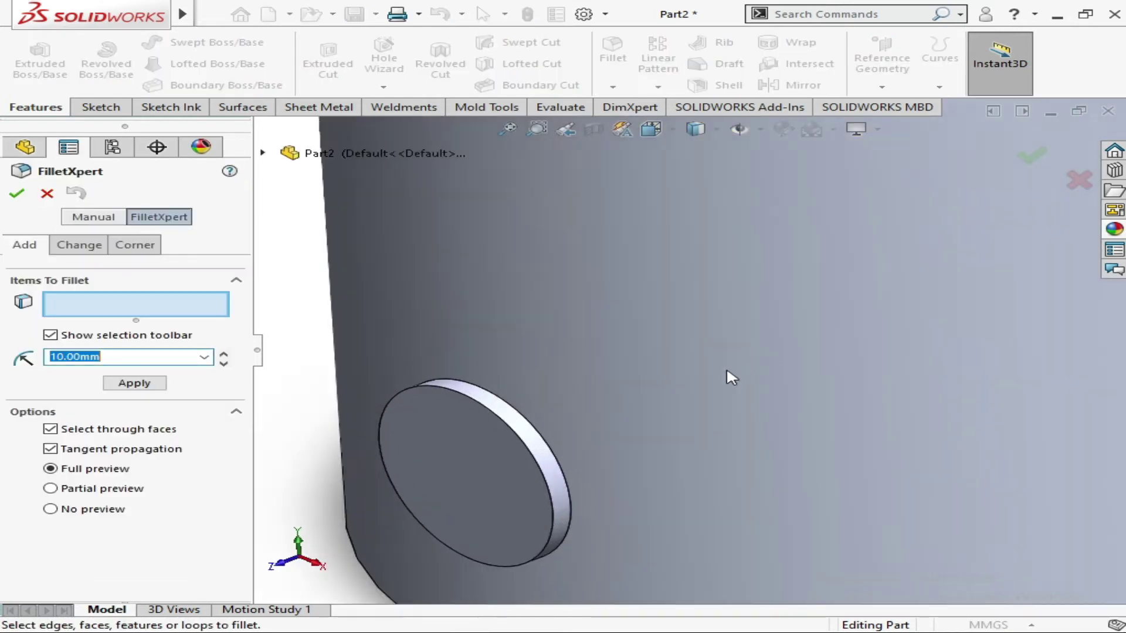
click(512, 459)
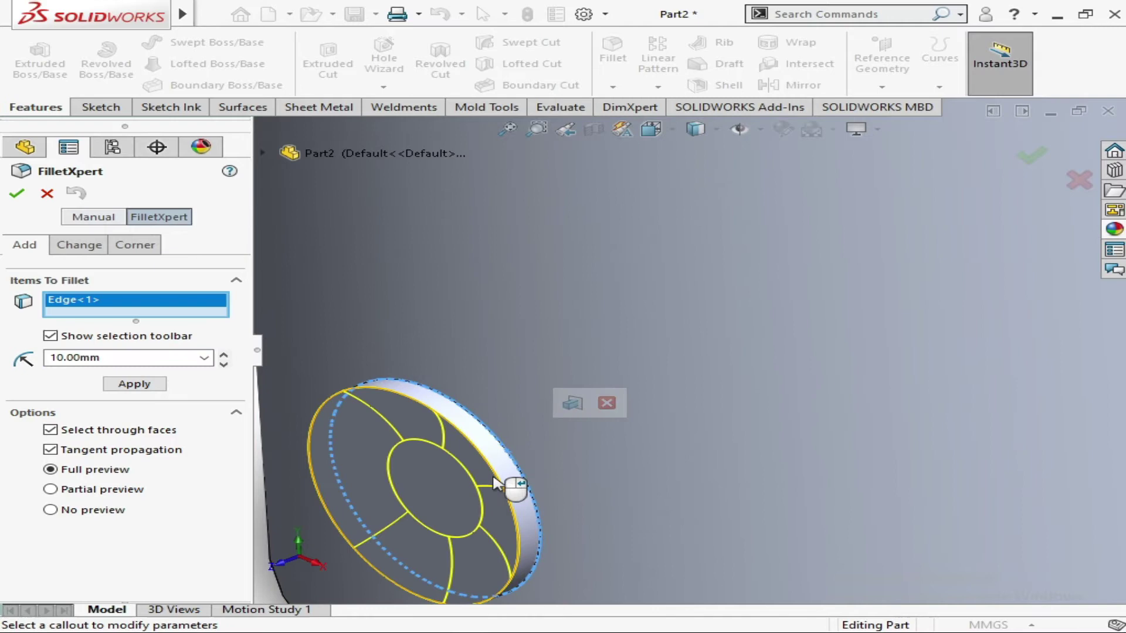
click(606, 403)
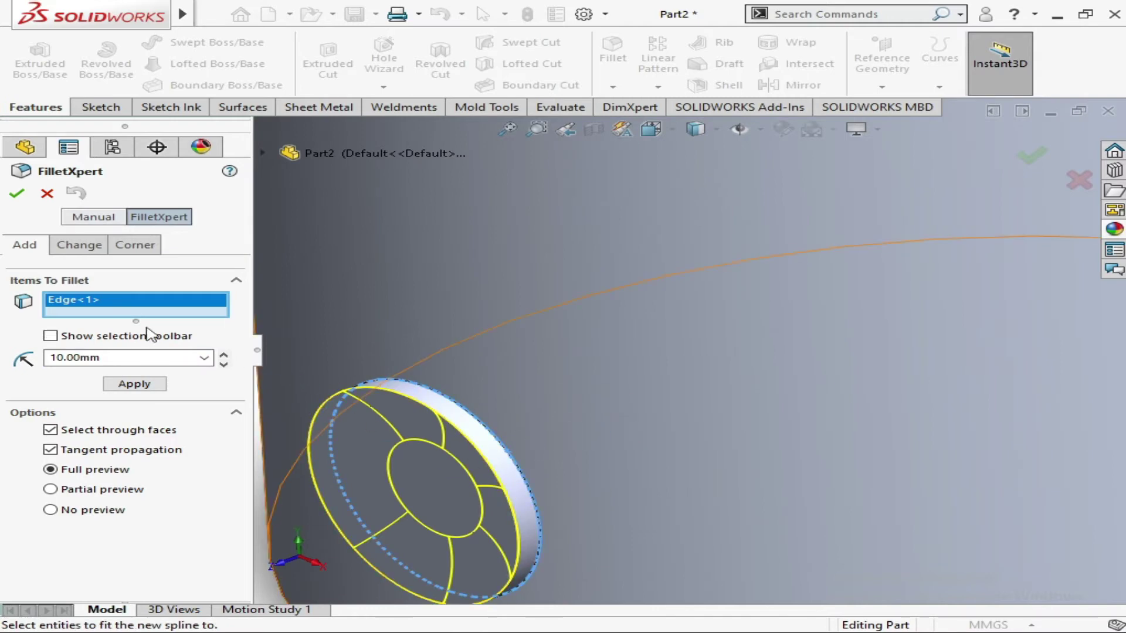
right_click(145, 302)
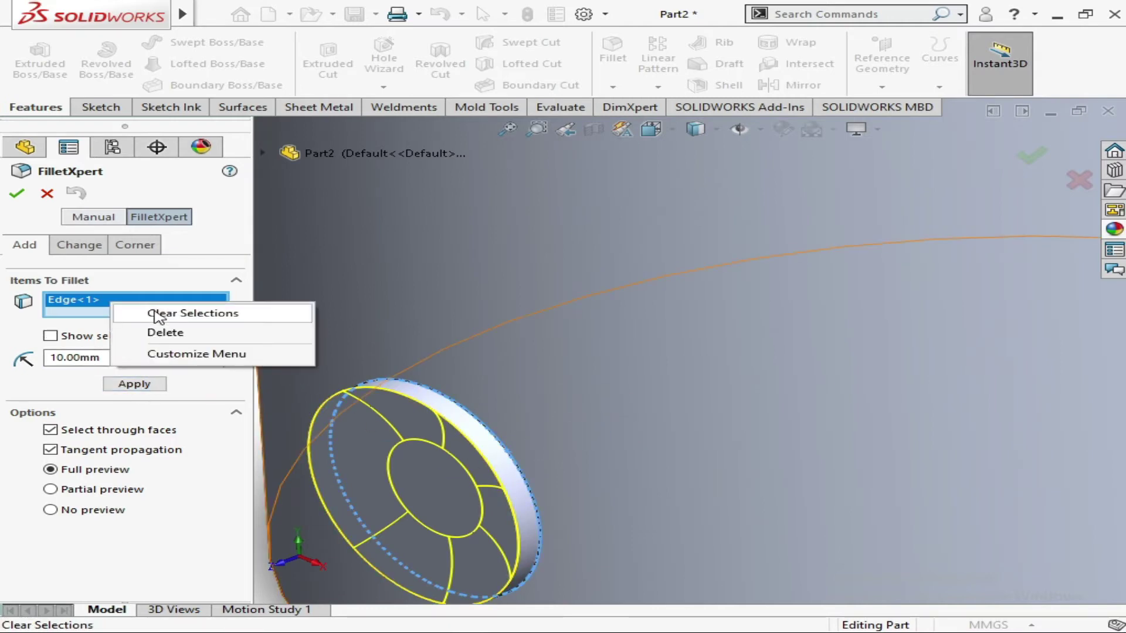
click(154, 312)
Fillet the outer front edge of the small round boss with a 10 mm radius
click(457, 435)
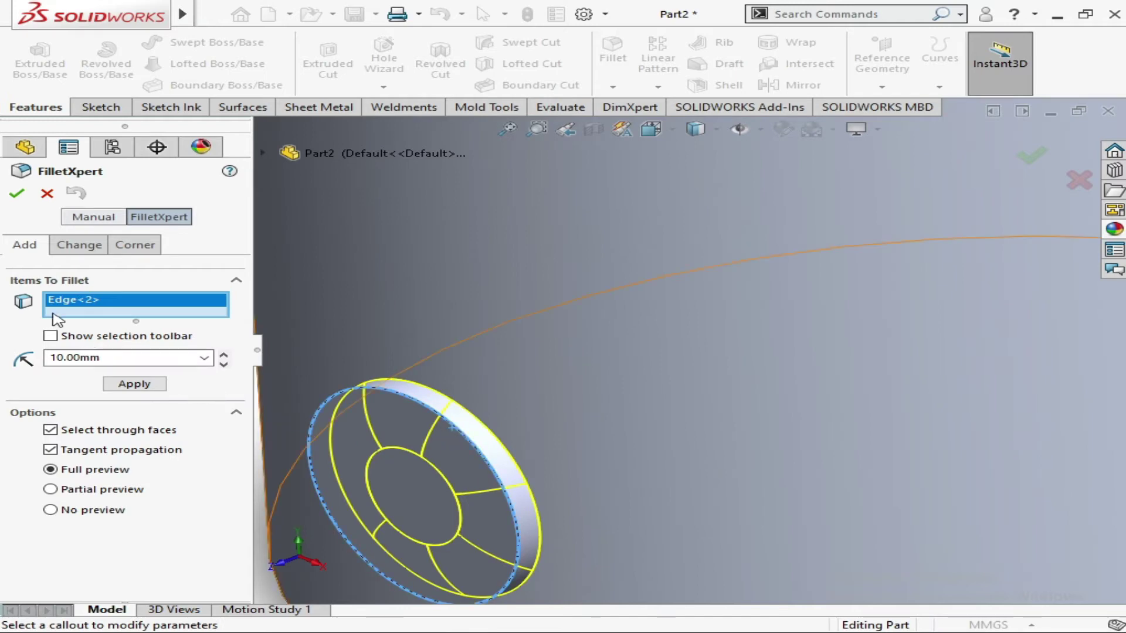
click(130, 383)
scroll(586, 431, up, 6)
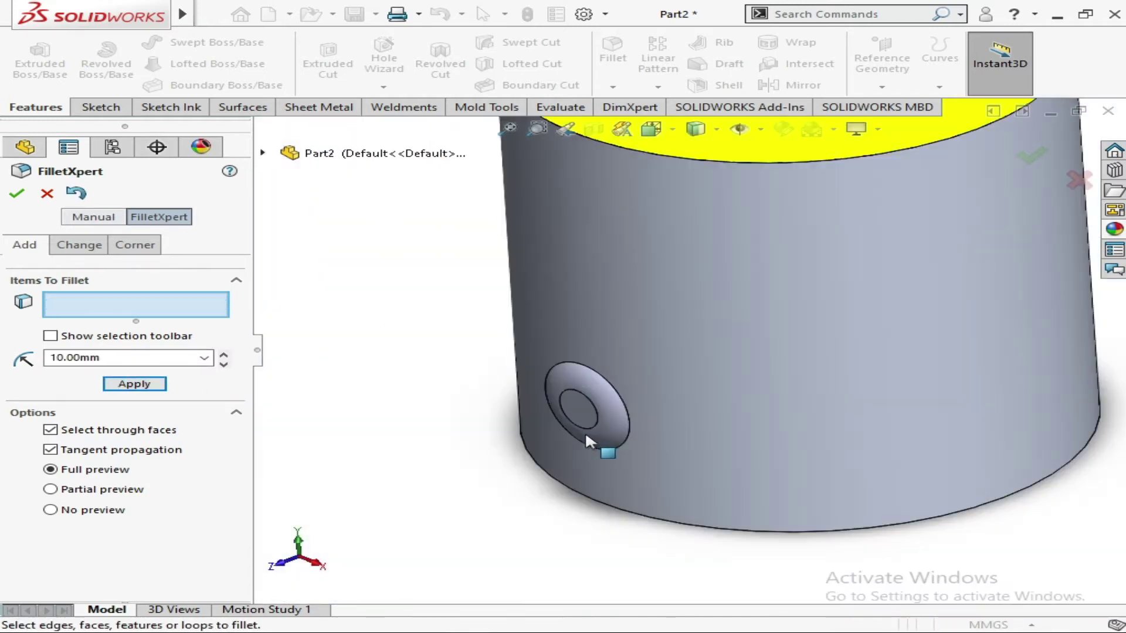
scroll(618, 375, down, 3)
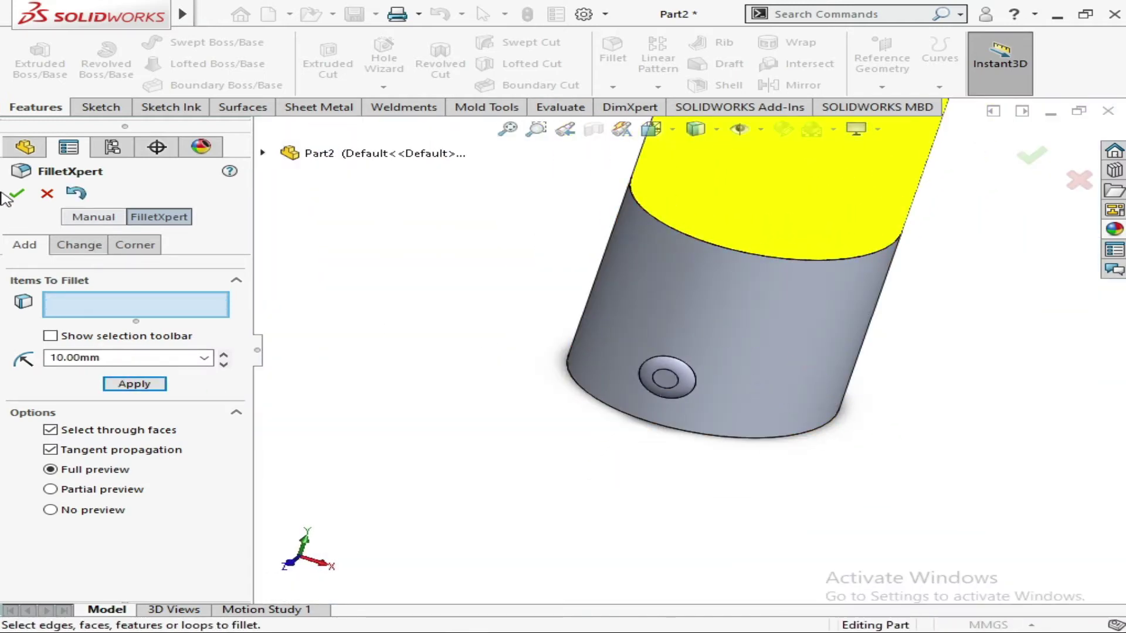
key(Return)
Save the part as "glowing spreaker" in the Part folder and close the modeling program
scroll(896, 437, up, 5)
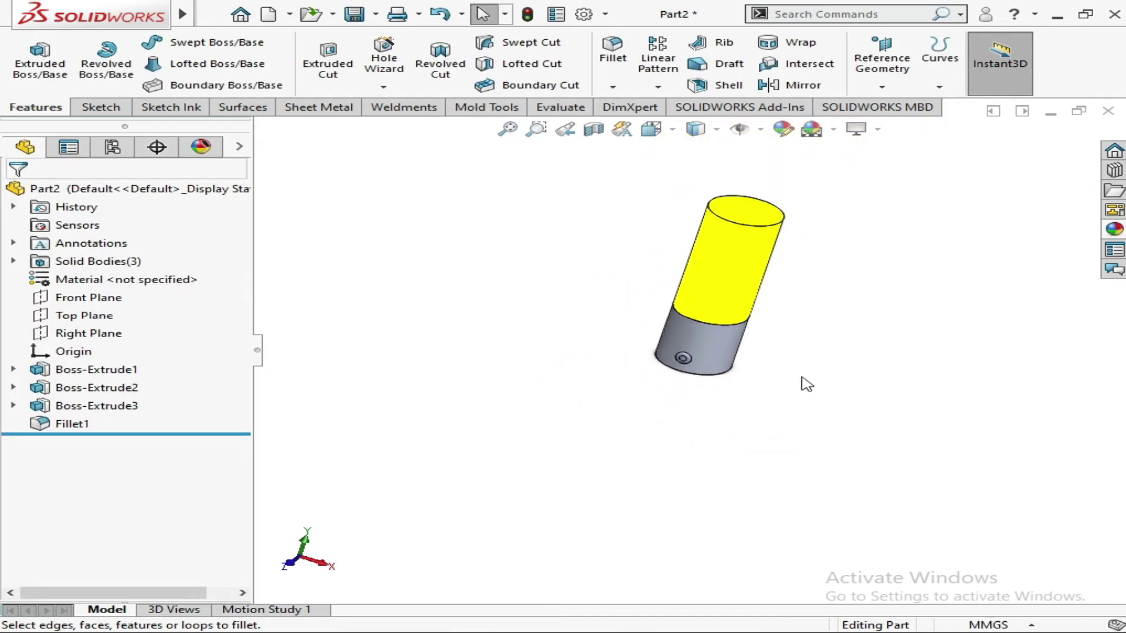
middle_drag(731, 337, 751, 318)
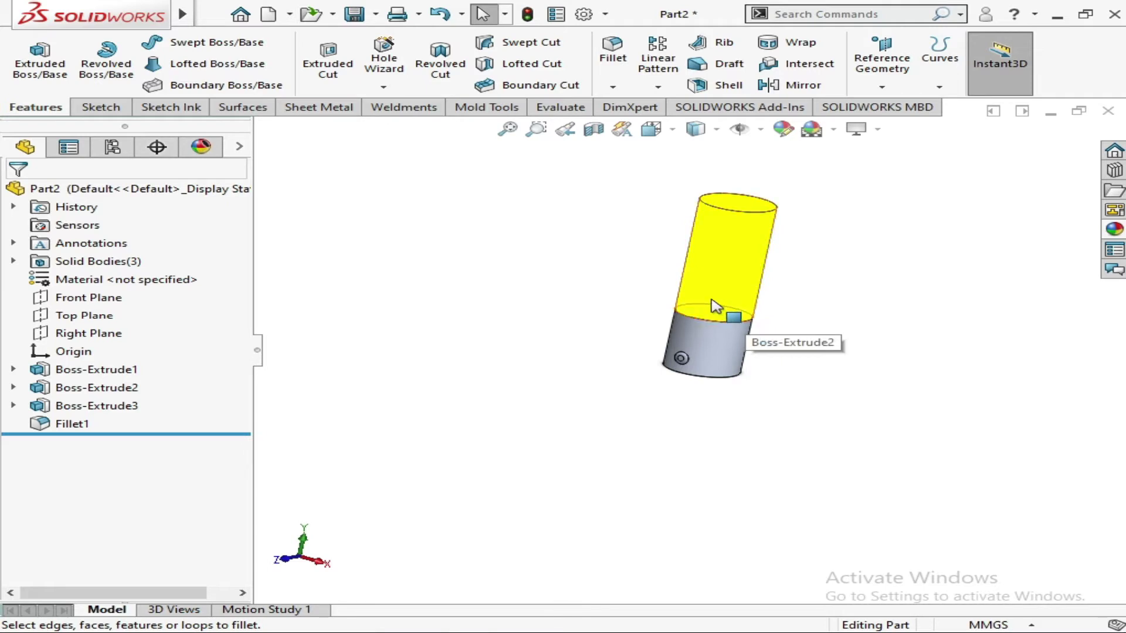
key(ctrl+s)
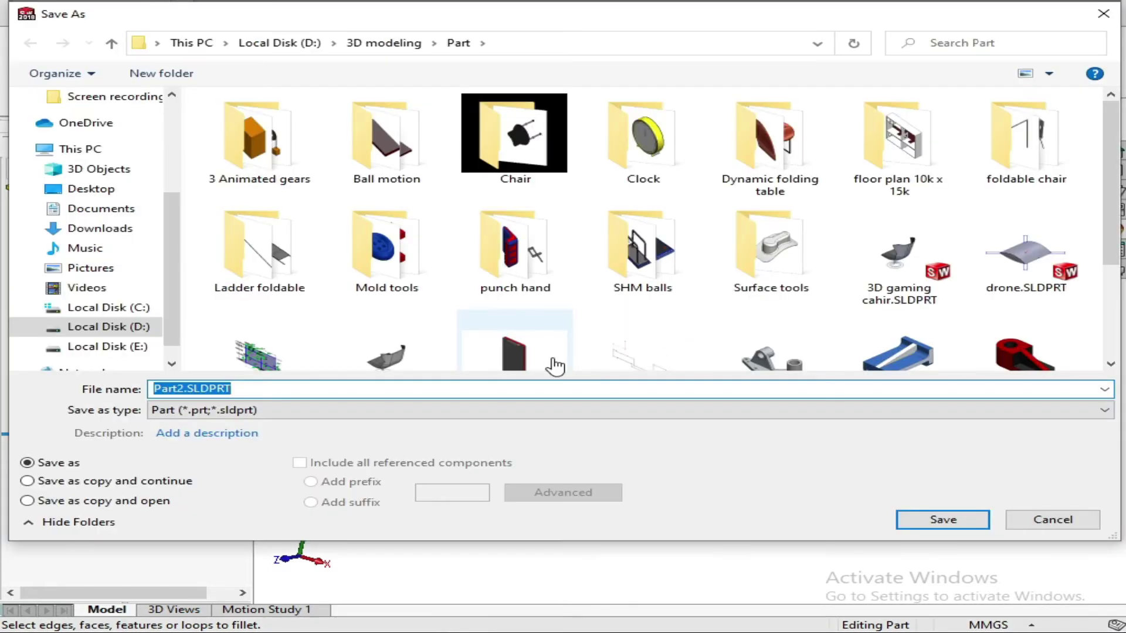
key(BackSpace)
text(s)
key(BackSpace)
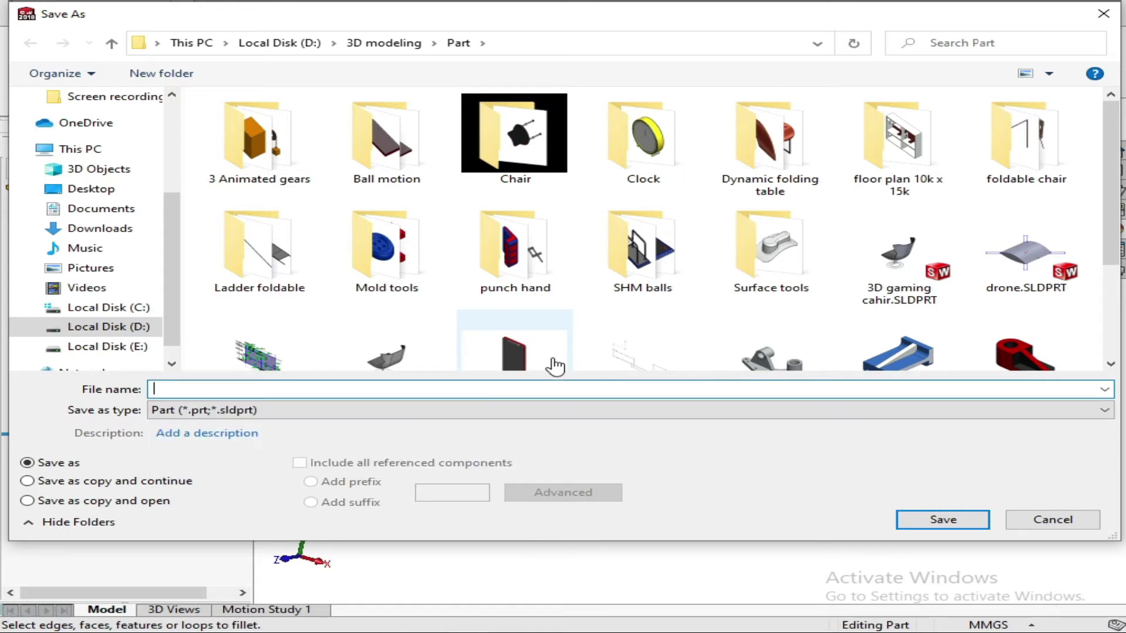
text(glowing spreaker)
key(Return)
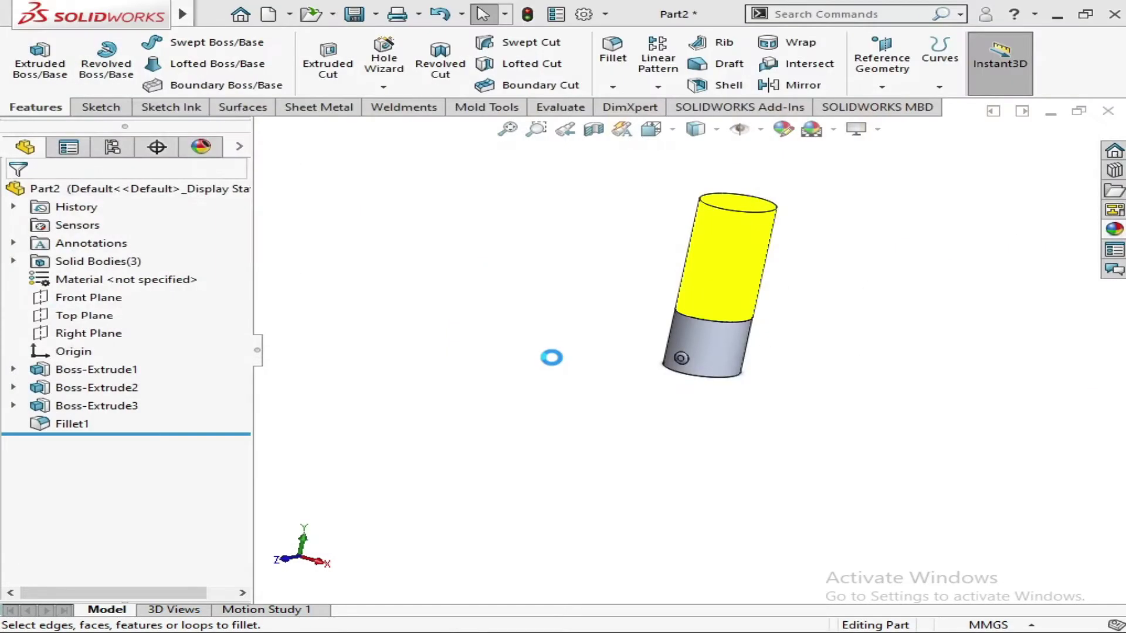
click(1113, 17)
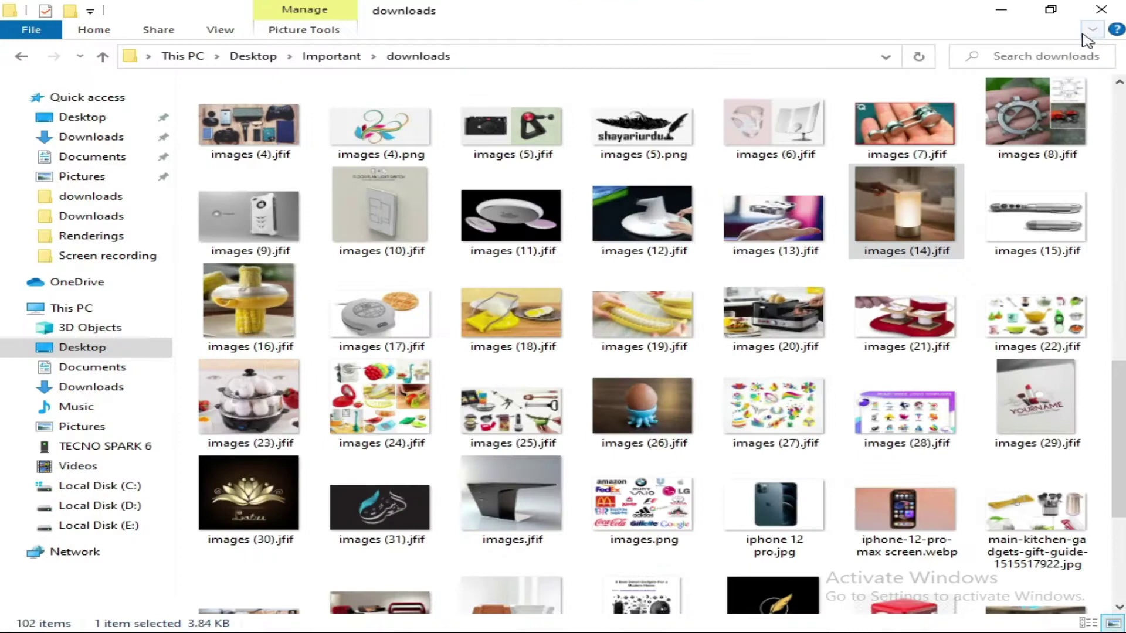
click(727, 284)
key(alt+Tab)
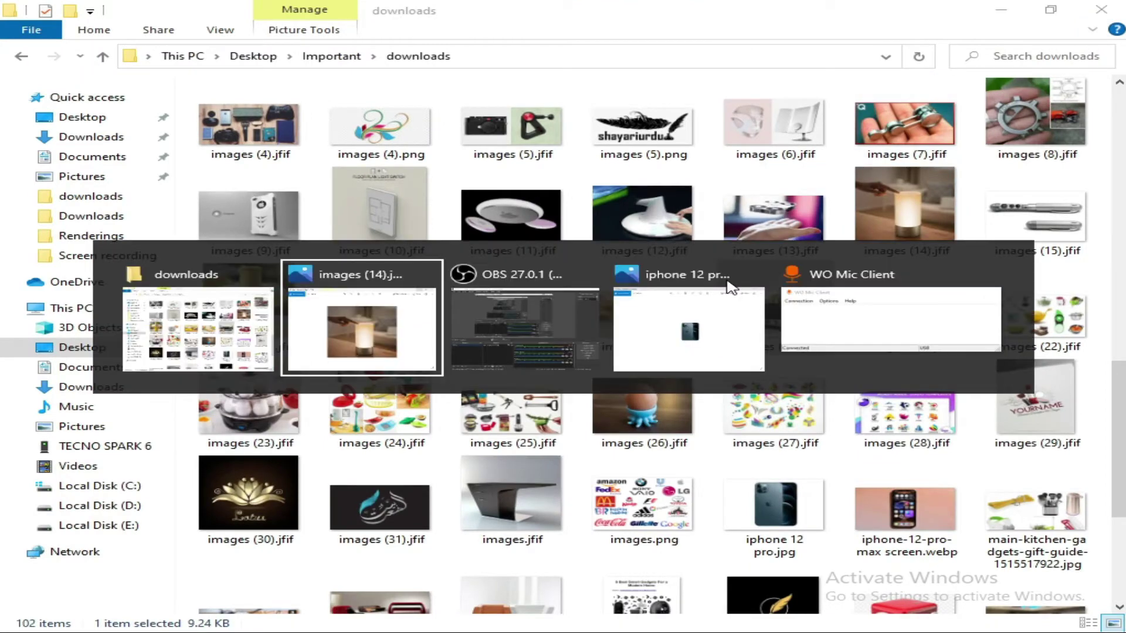
mouse_move(424, 276)
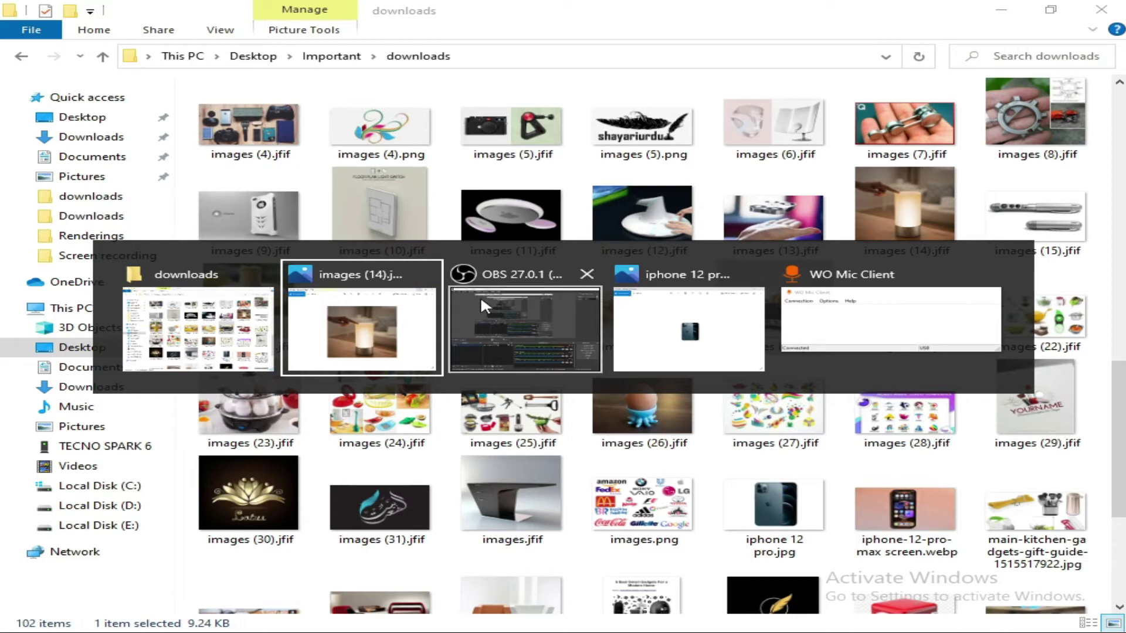
Close the open window showing the lamp reference photo images (14)
click(423, 274)
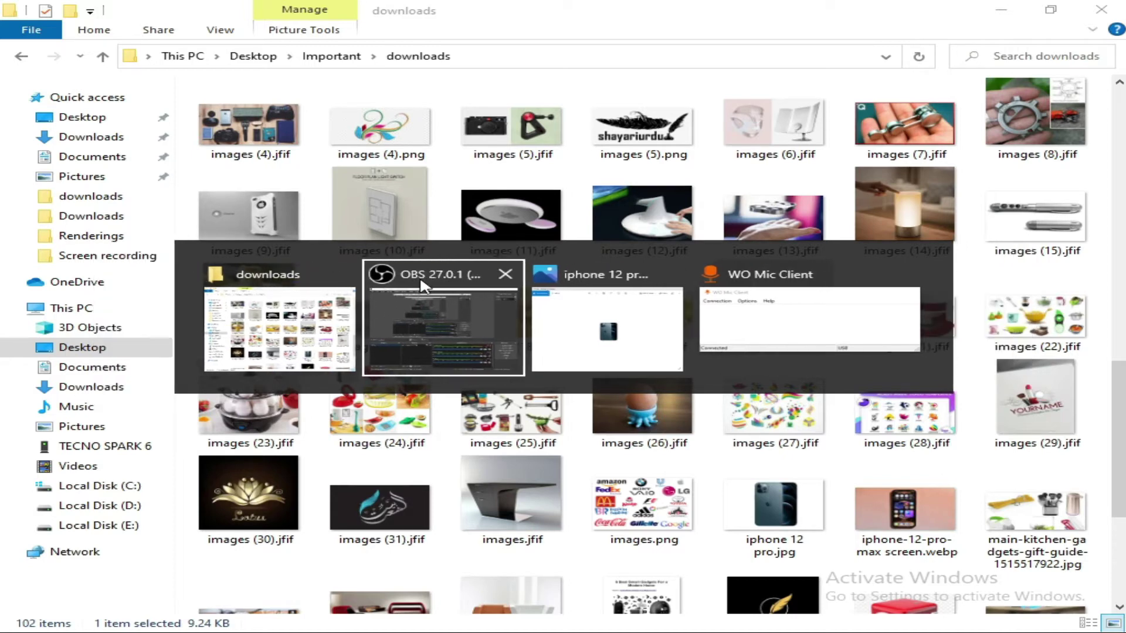
key(alt+Tab)
key(alt+Tab)
key(alt+Tab)
key(alt+Tab)
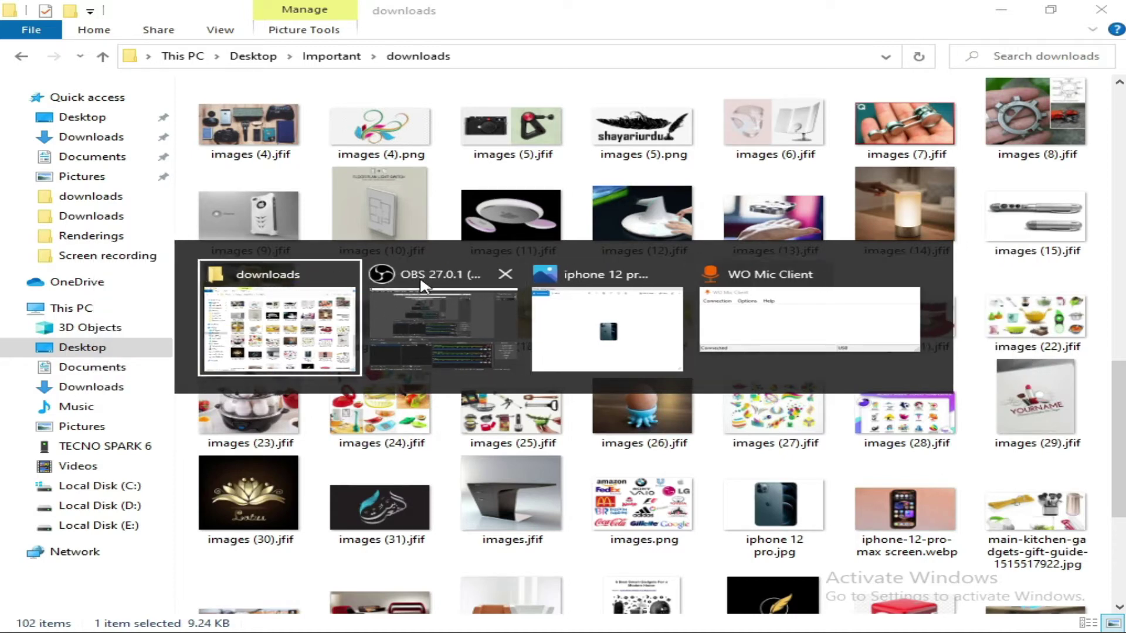
key(alt+Tab)
key(alt+Tab)
key(alt+Tab)
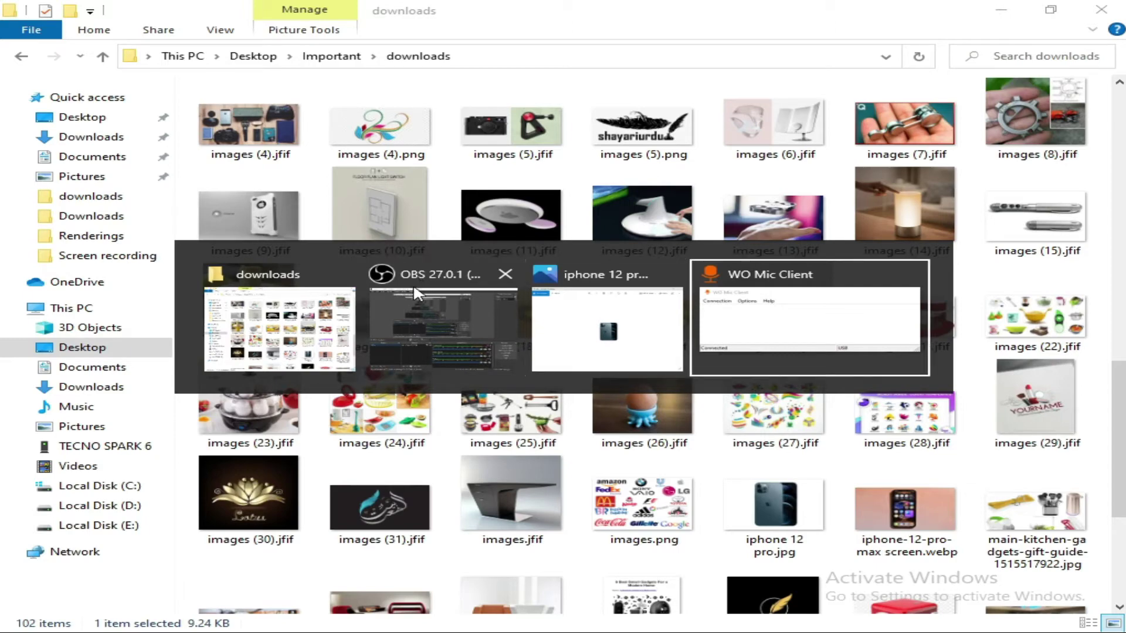
click(417, 294)
Search the computer for "keyshot" and launch KeyShot 10
key(super)
key(super)
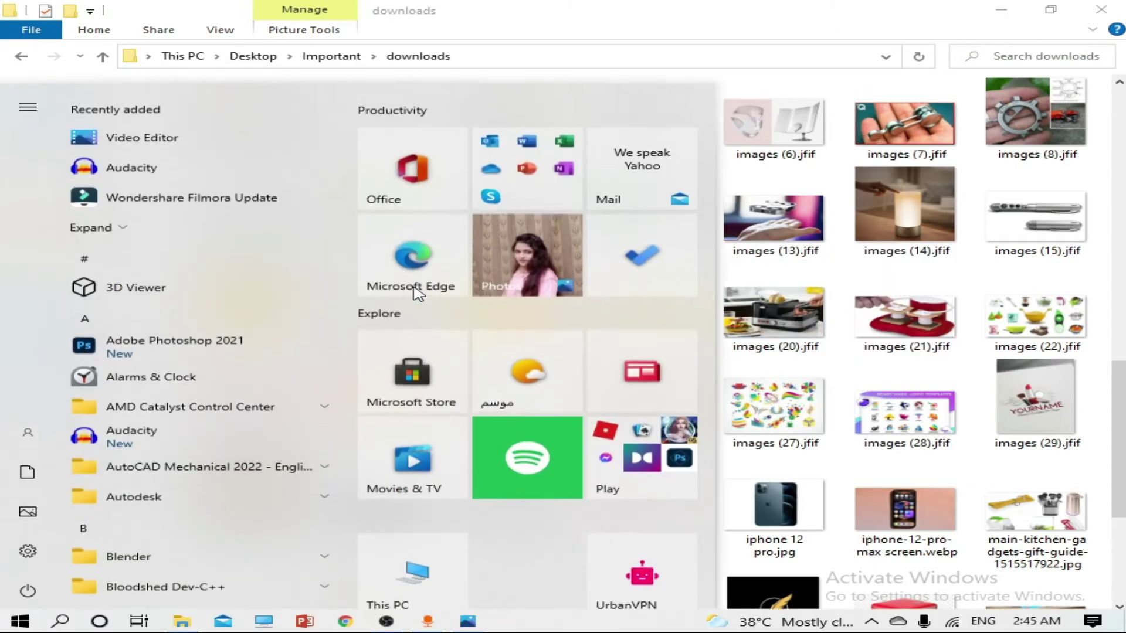
key(super)
text(keys)
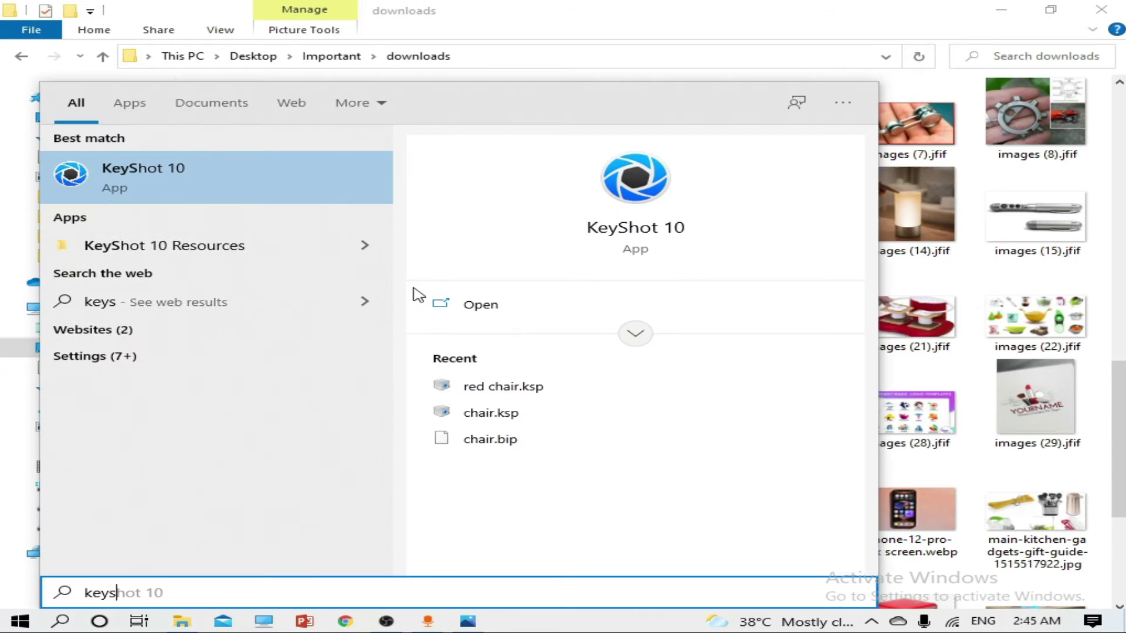
text(hot)
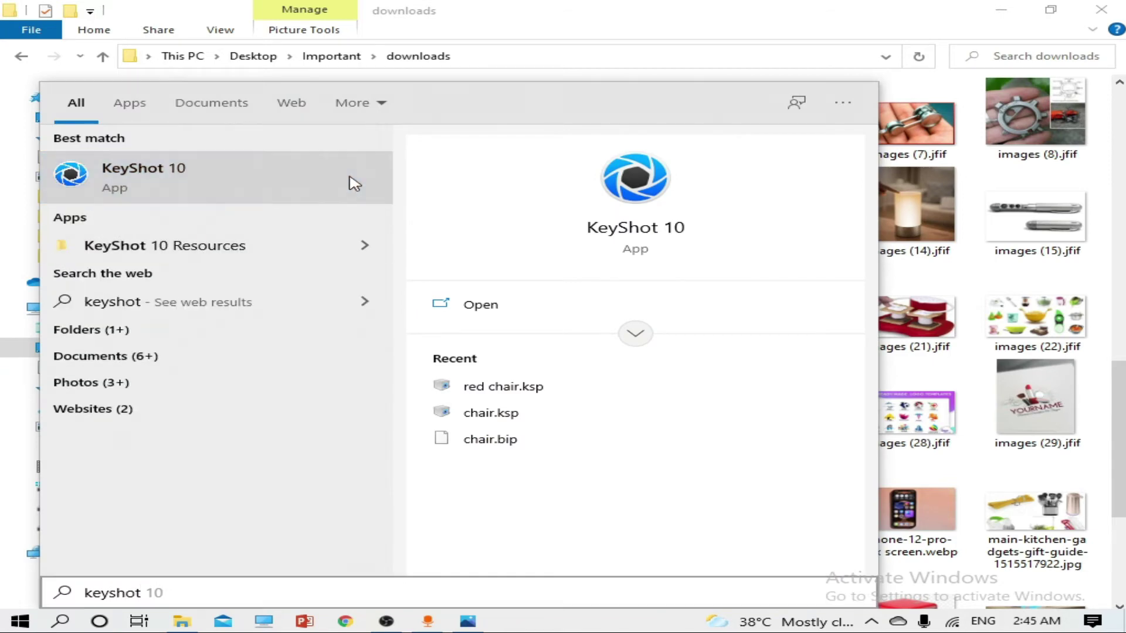
click(352, 181)
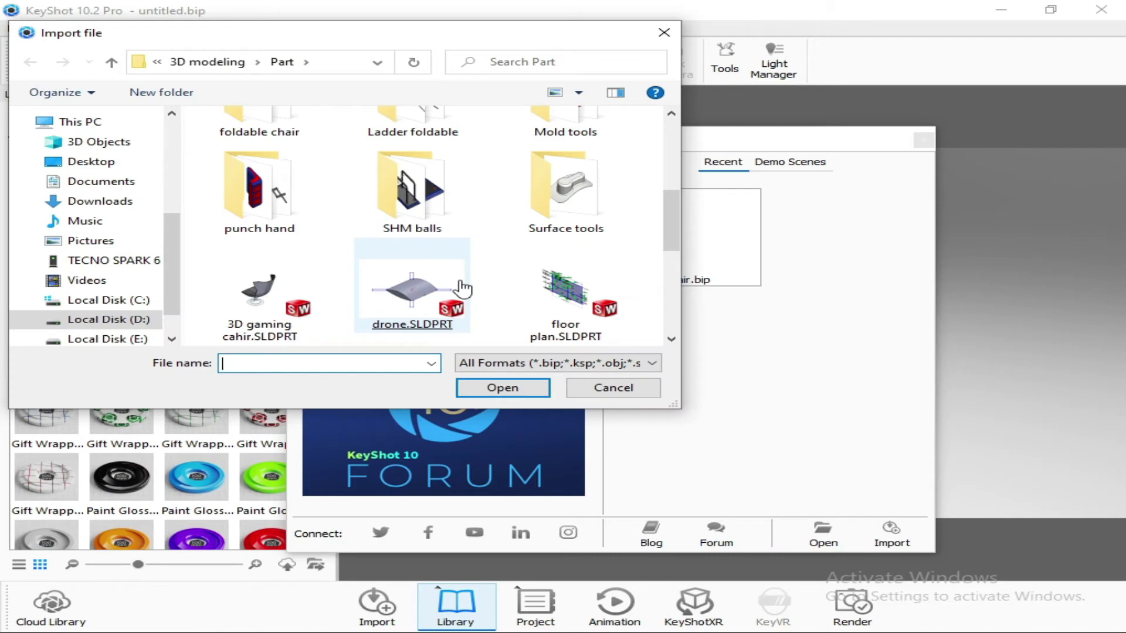
Import glowing spreaker.SLDPRT from the Part folder with the default import settings and check the small round button up close
double_click(463, 288)
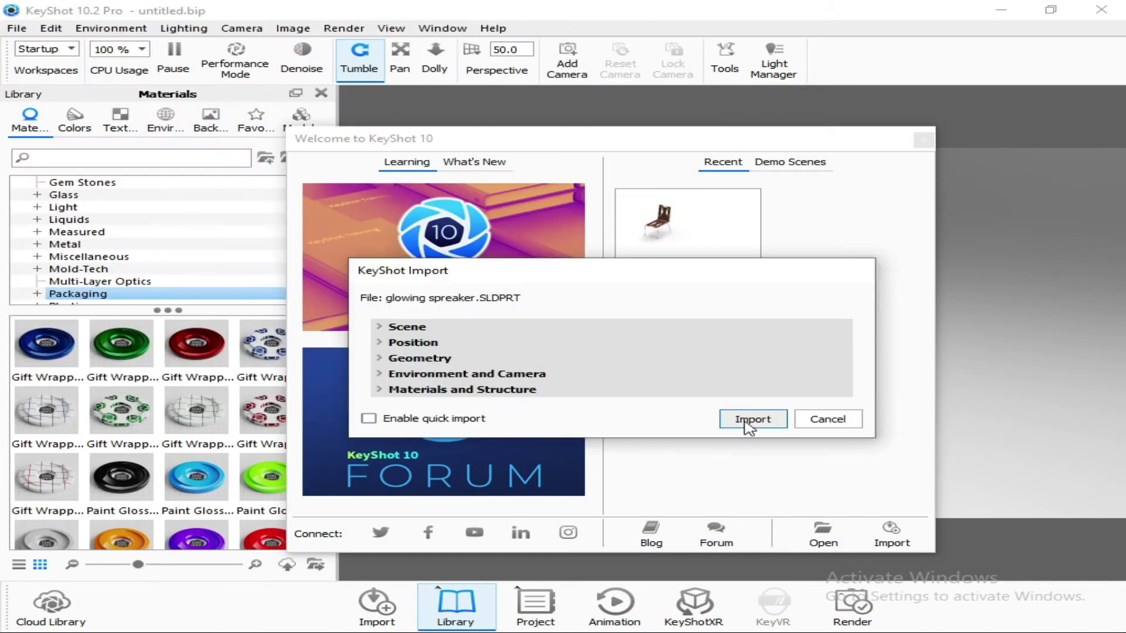
click(746, 418)
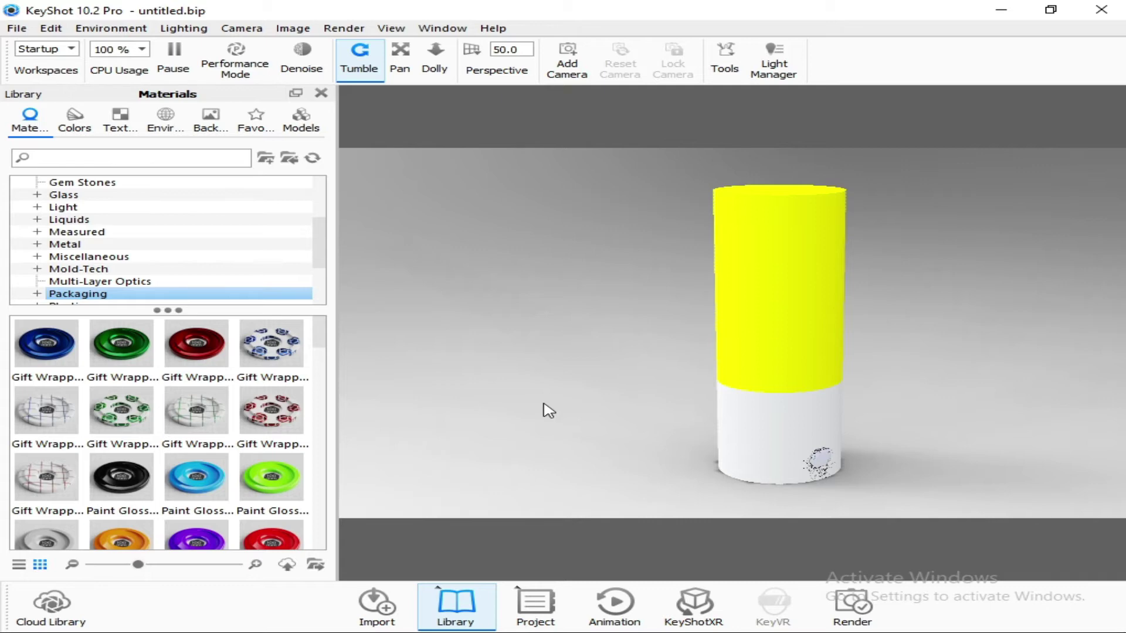
scroll(681, 451, up, 2)
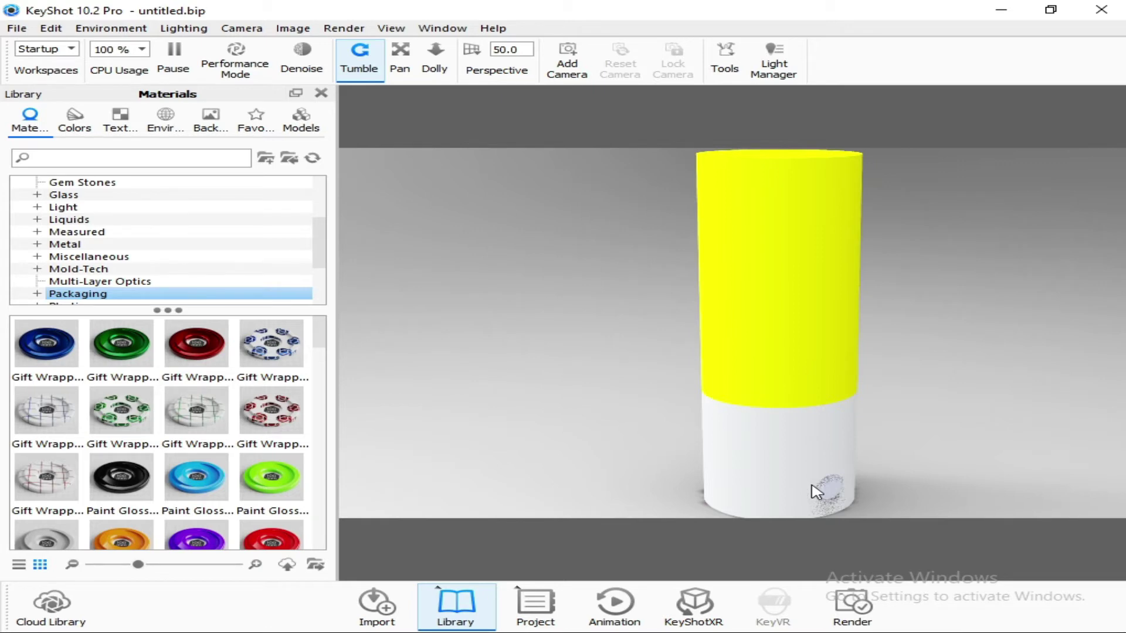
scroll(833, 434, down, 1)
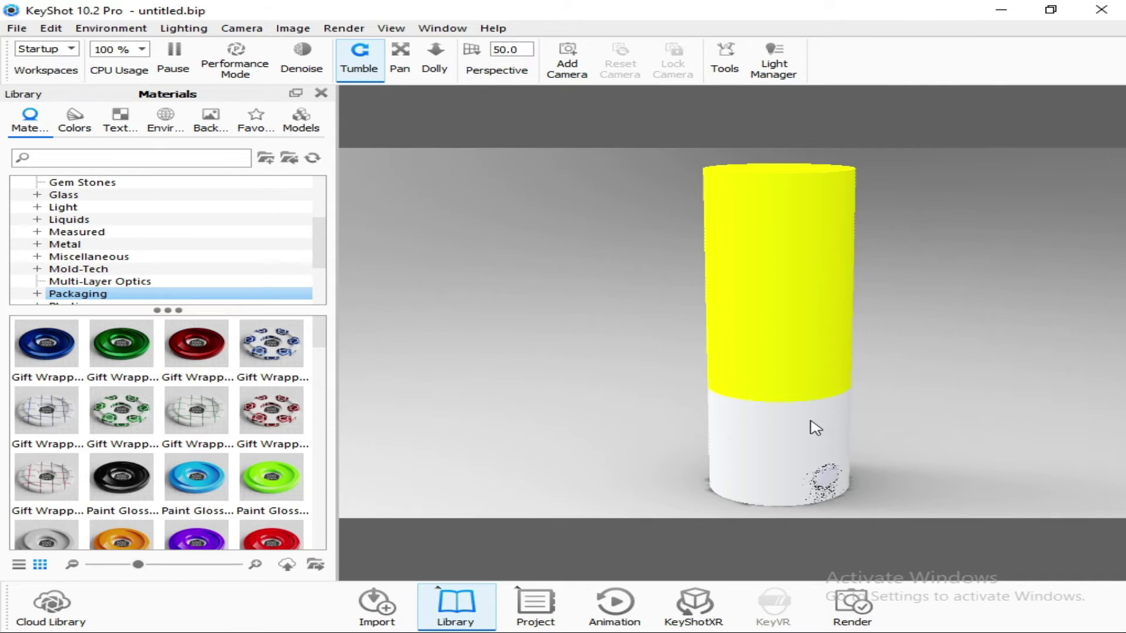
Show the Light category of the material library and turn on Performance Mode
scroll(131, 262, up, 3)
click(131, 258)
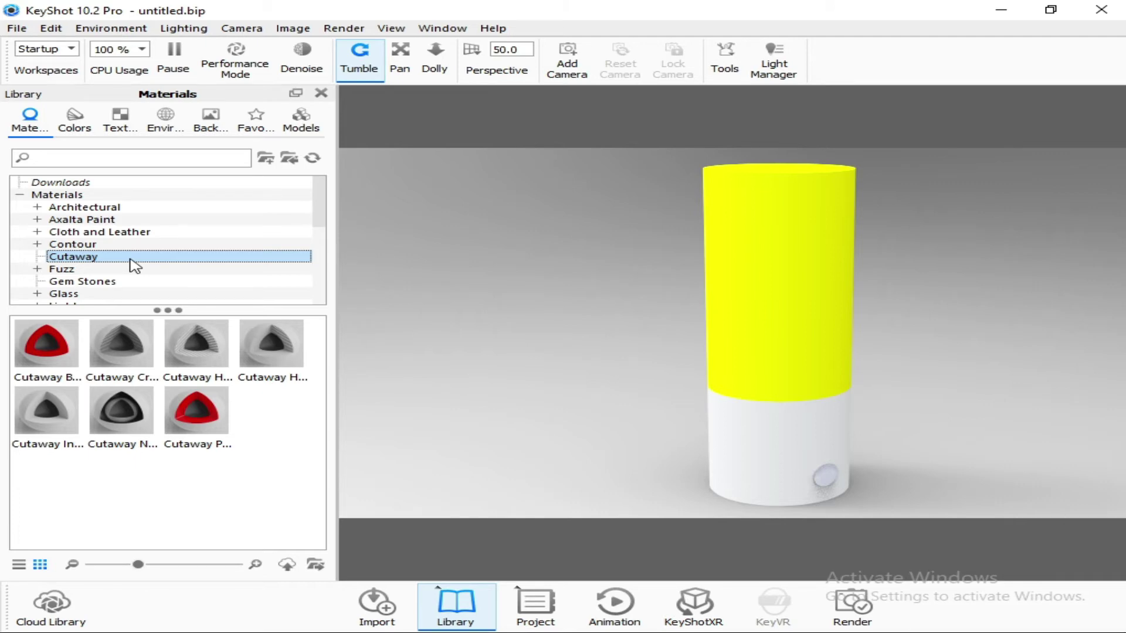
scroll(135, 265, down, 1)
click(135, 268)
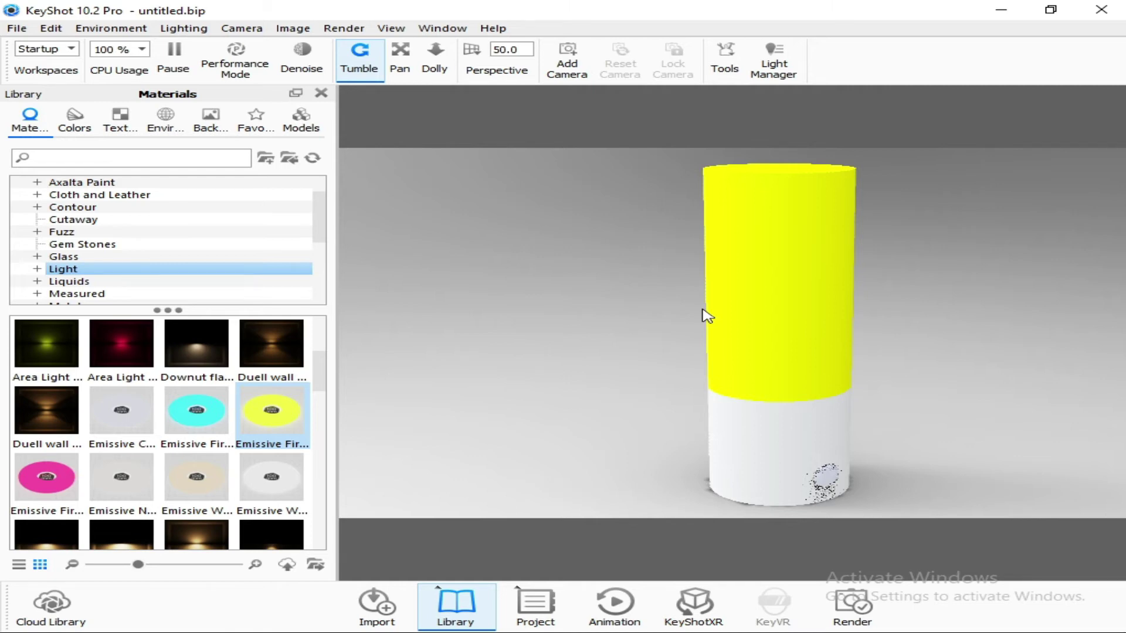
key(alt+p)
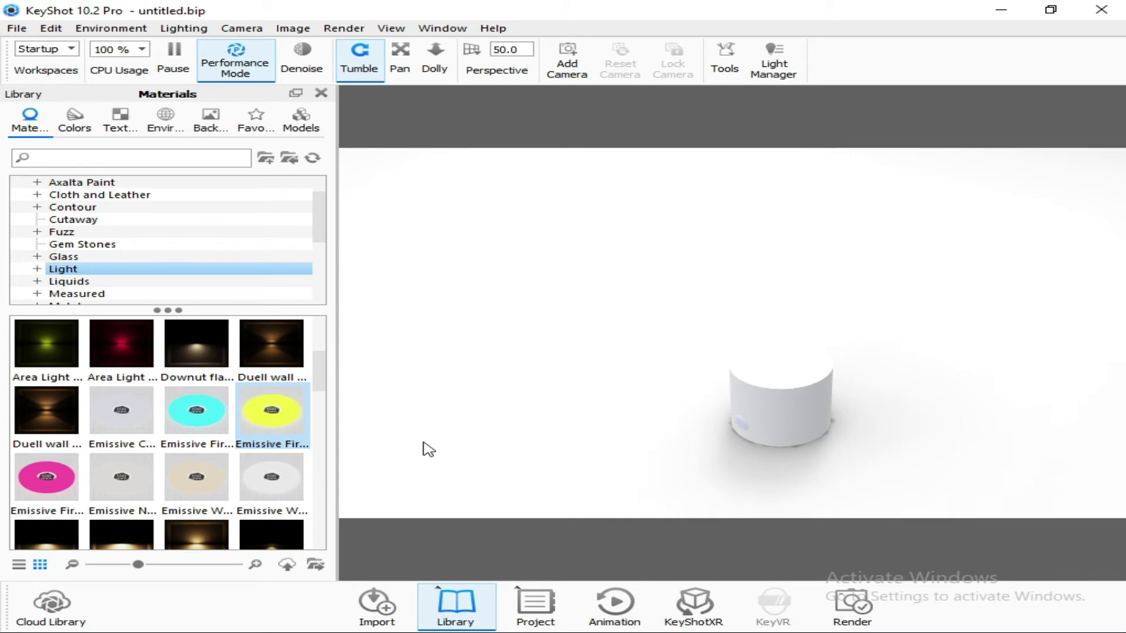
Try to apply the cyan emissive light material to the lamp's lower cylinder
drag(197, 410, 780, 410)
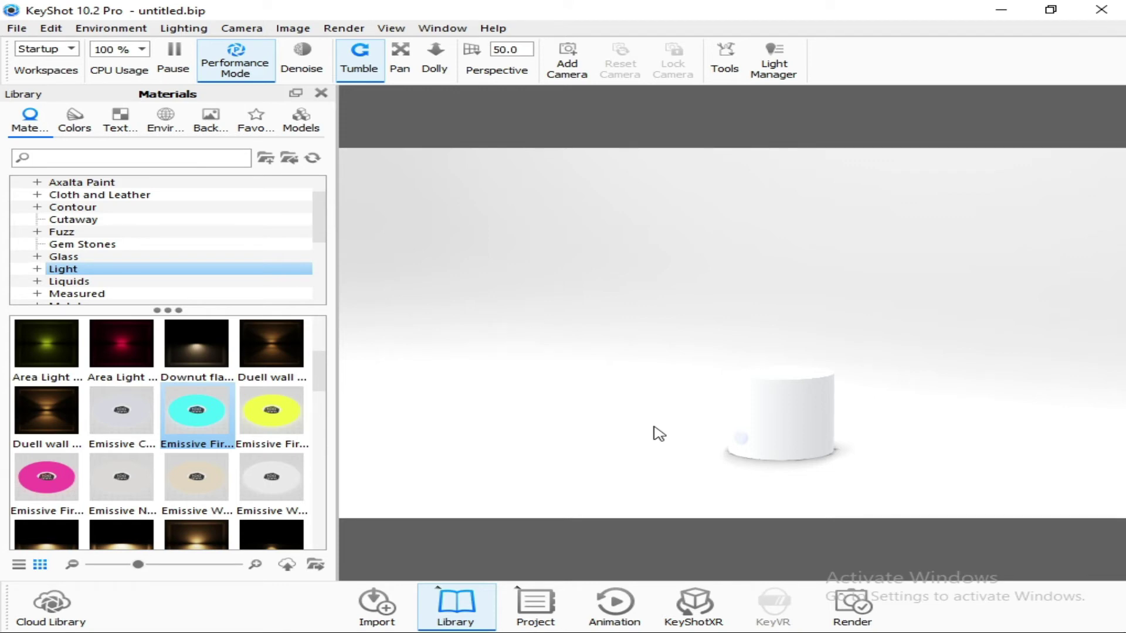
drag(655, 433, 745, 325)
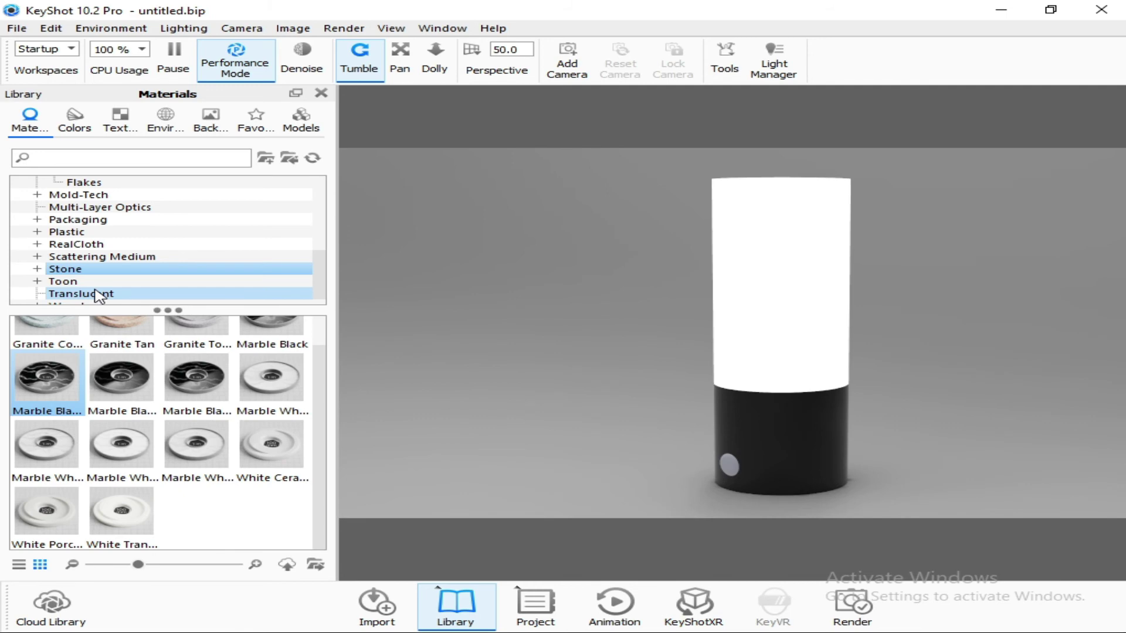
Browse the Wood materials in the library and pick a light Ash Wood sample
click(82, 303)
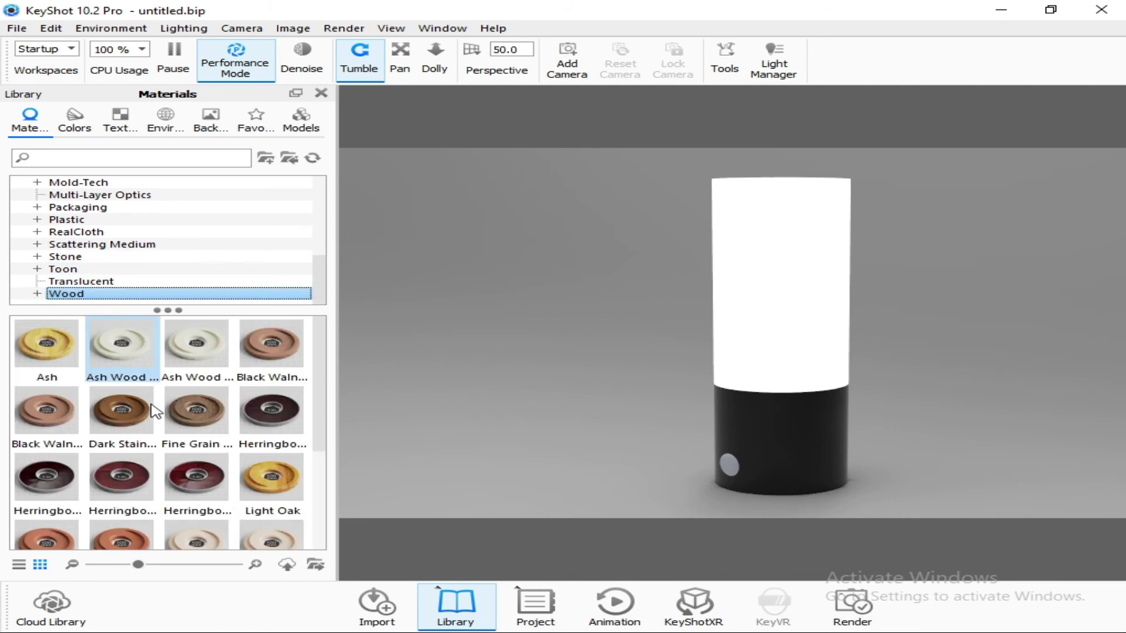
click(195, 358)
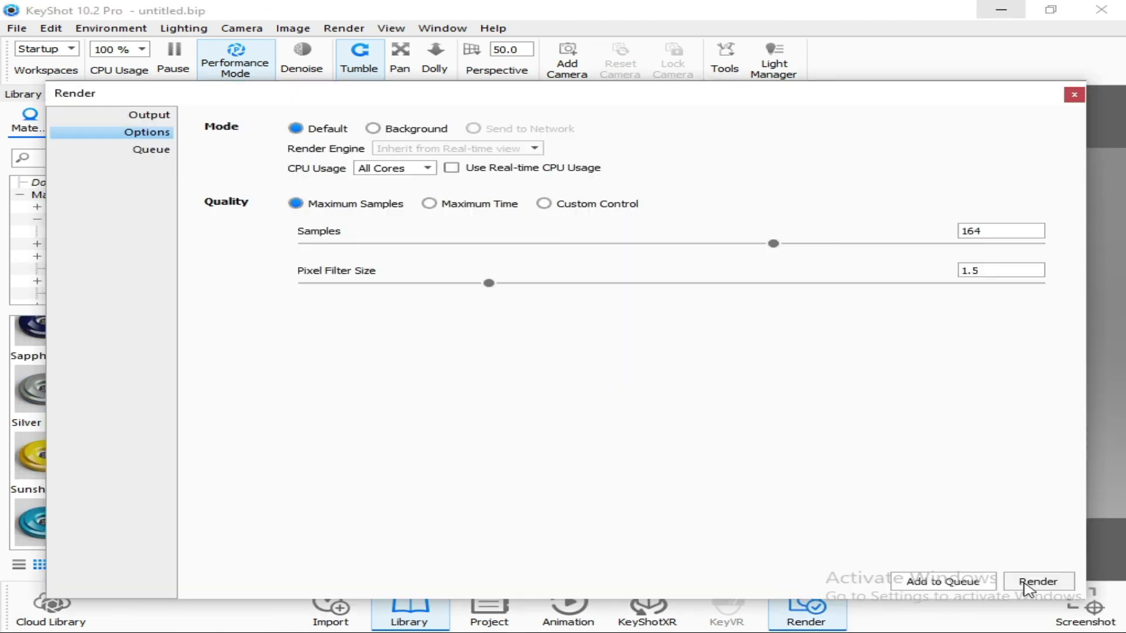
Start rendering the lamp scene in Default mode with Maximum Samples quality
click(1033, 583)
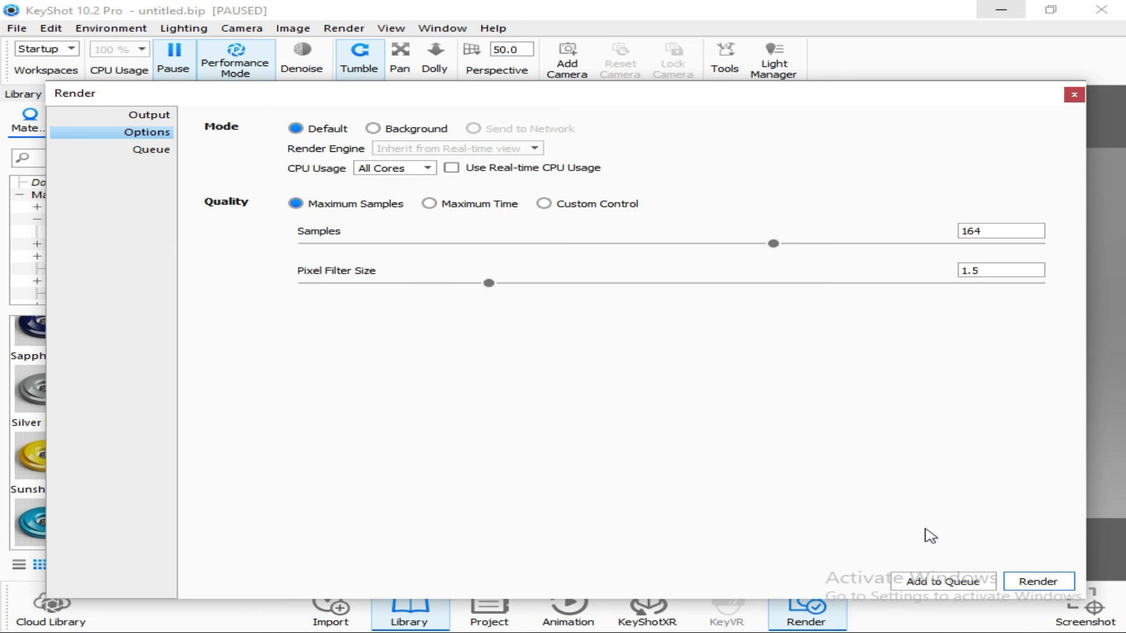